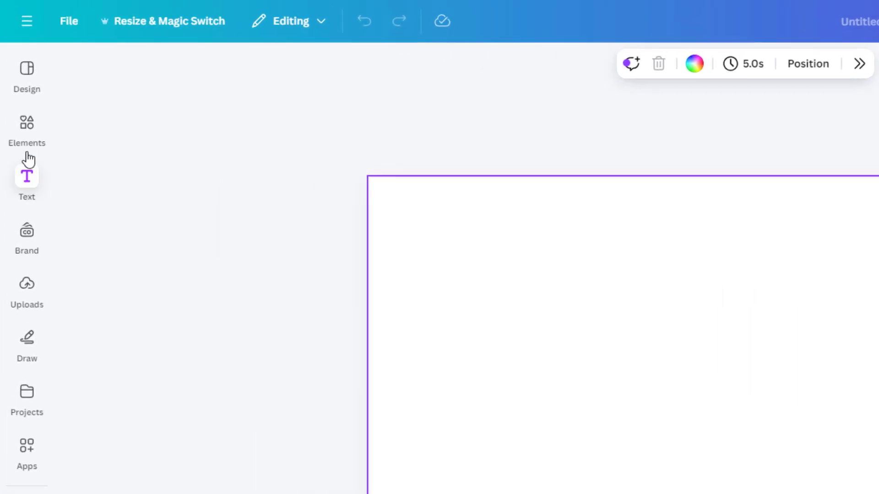
- Open the full Shapes collection in the elements library and examine the available lines and shapes
left_click(27, 136)
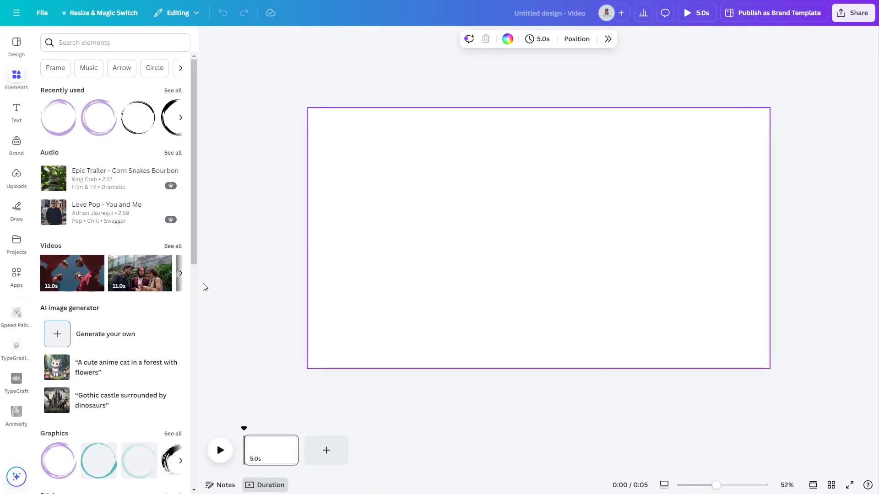
scroll(130, 206, "down", 6)
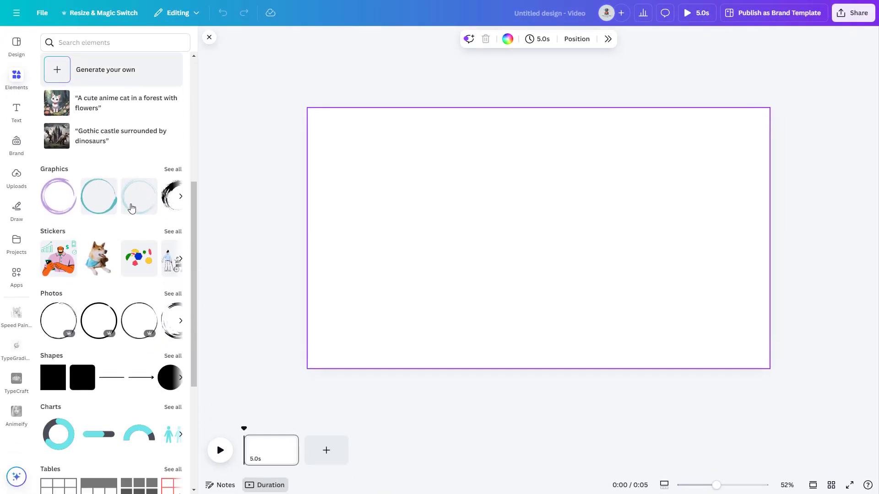
scroll(131, 209, "down", 3)
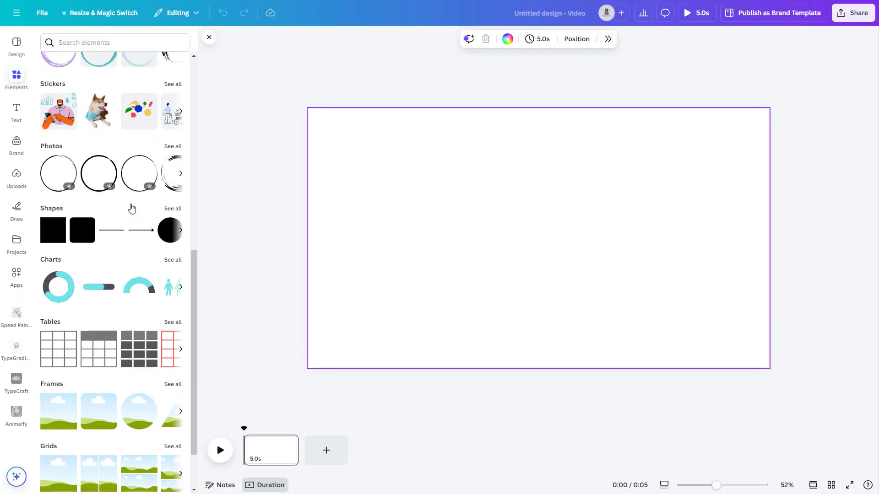
left_click(174, 210)
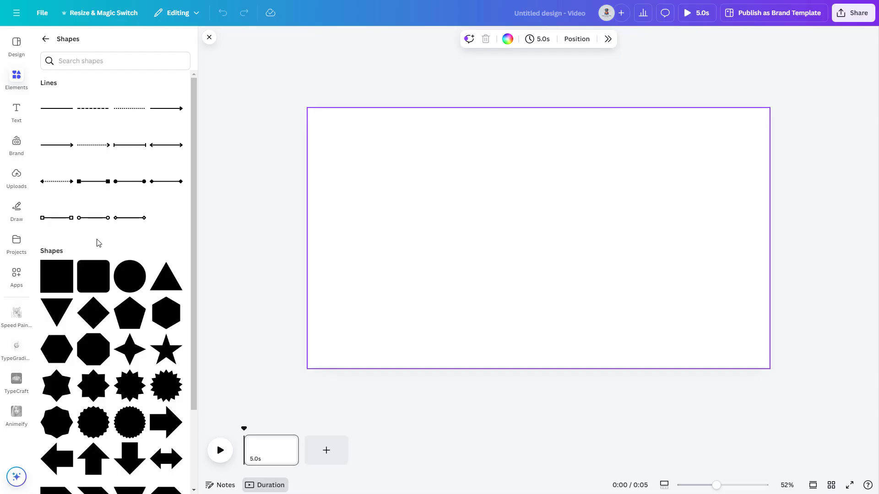
scroll(97, 243, "down", 3)
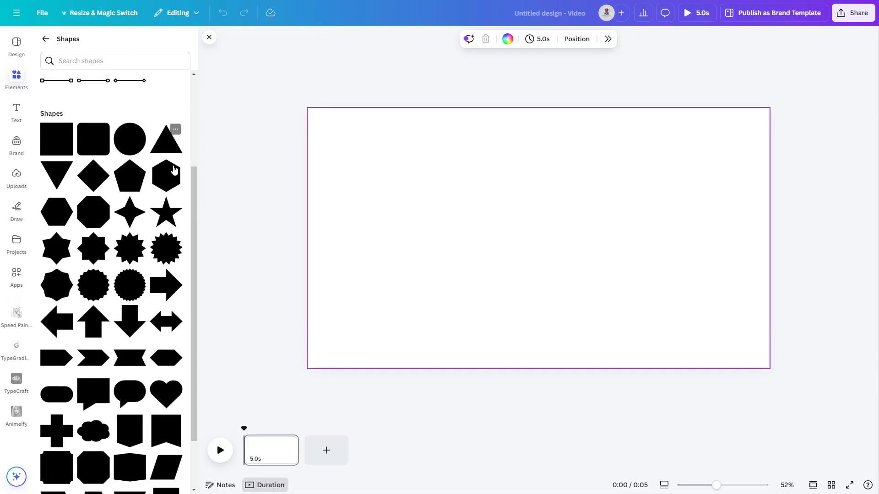
scroll(177, 182, "down", 2)
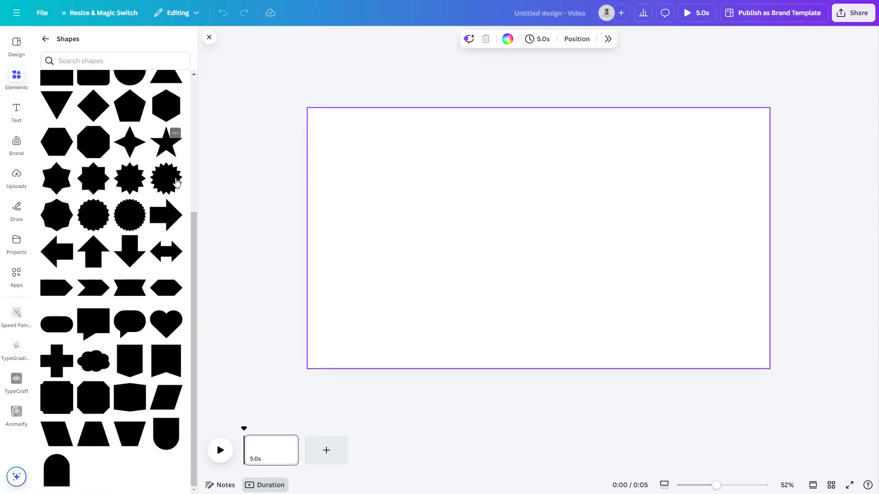
scroll(177, 182, "up", 3)
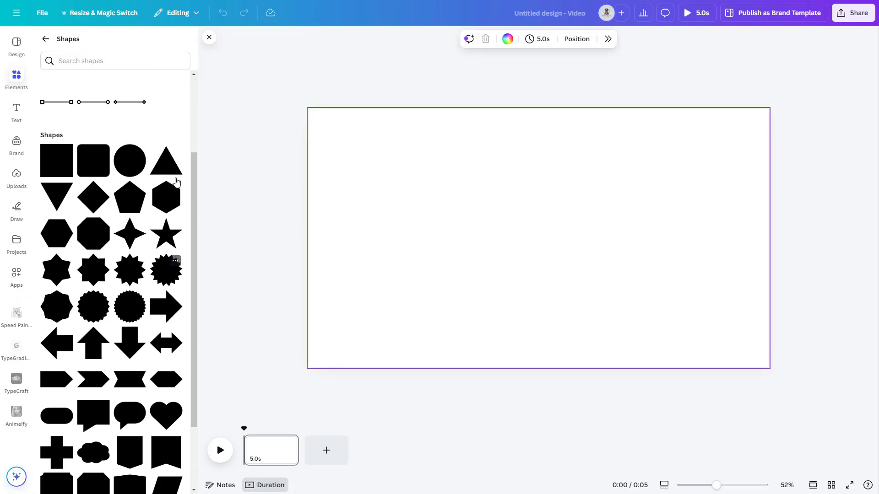
scroll(176, 182, "down", 4)
scroll(176, 182, "up", 2)
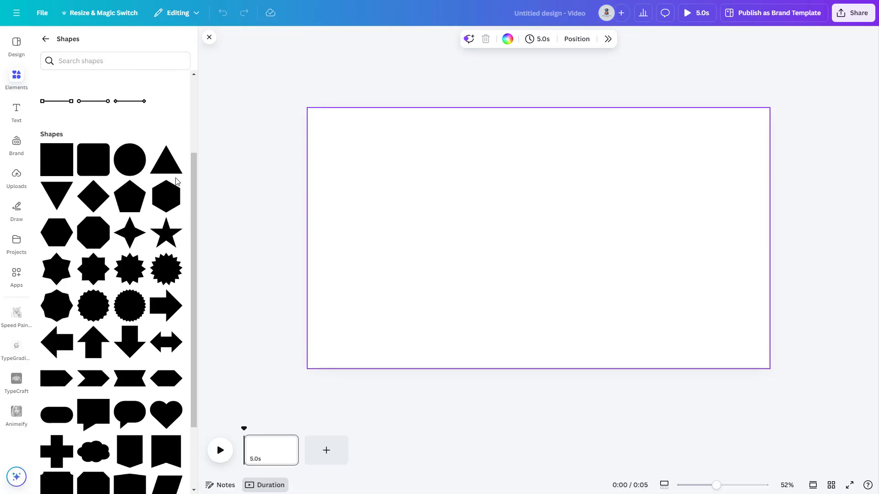
scroll(176, 183, "down", 1)
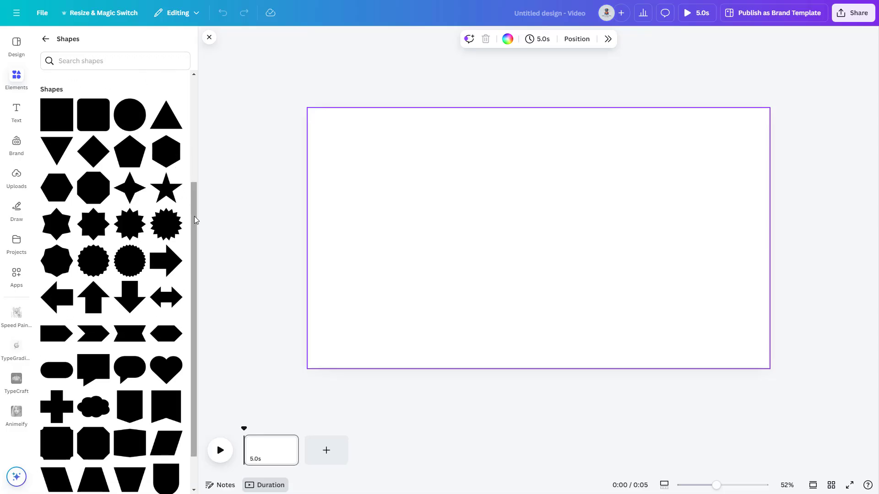
left_click_drag(194, 218, 196, 250)
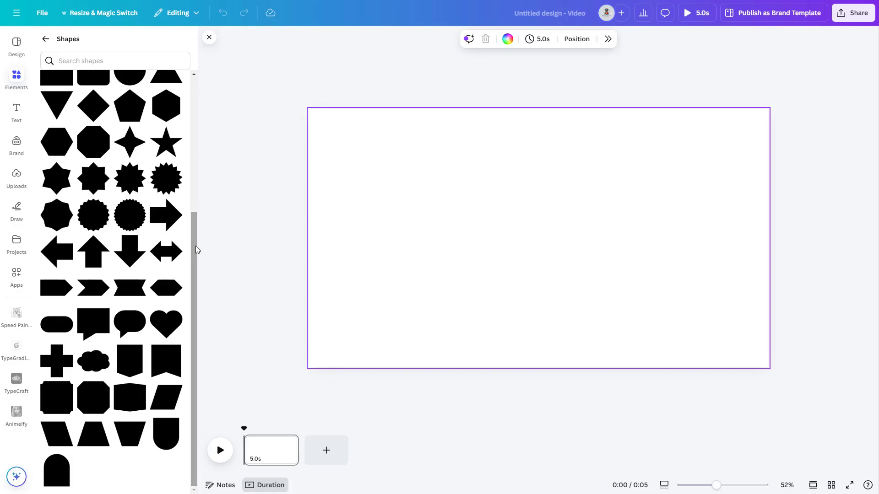
- Add the twelve-pointed starburst shape to the page and enlarge it to about two-thirds of the page height
left_click(130, 185)
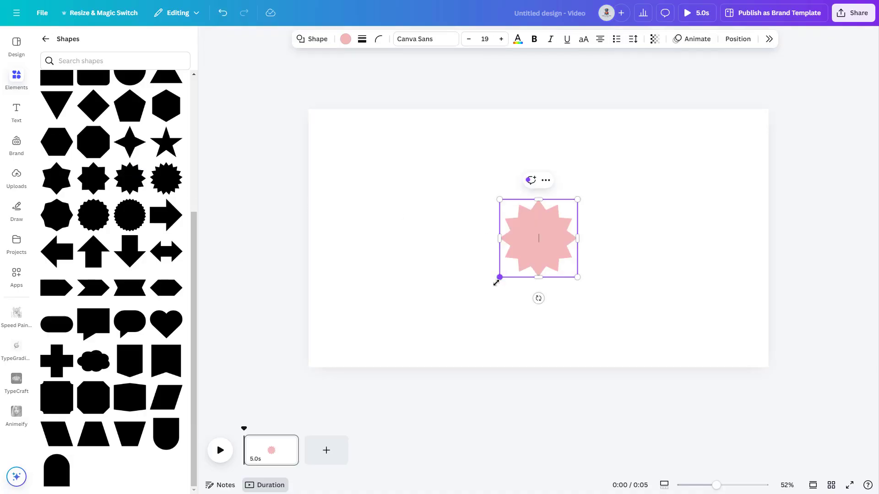
left_click_drag(496, 283, 430, 323)
left_click_drag(577, 199, 634, 146)
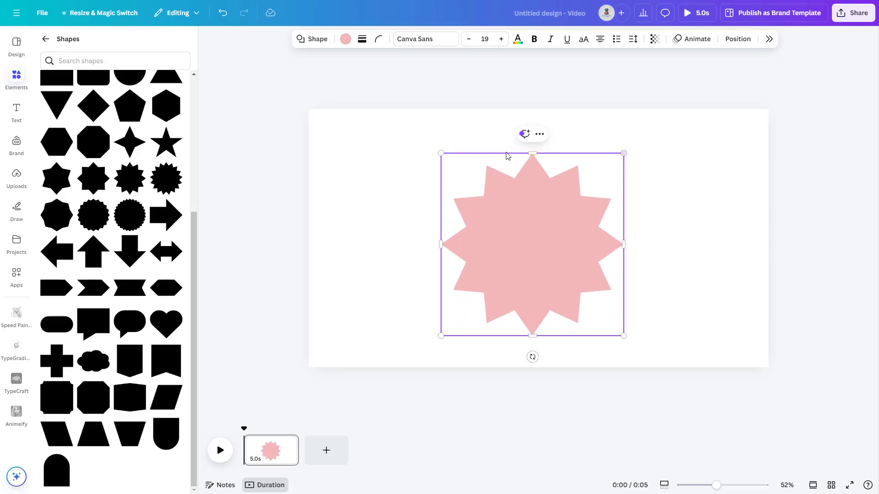
- Fill the starburst with the solid dark blue from the default colors
left_click(347, 41)
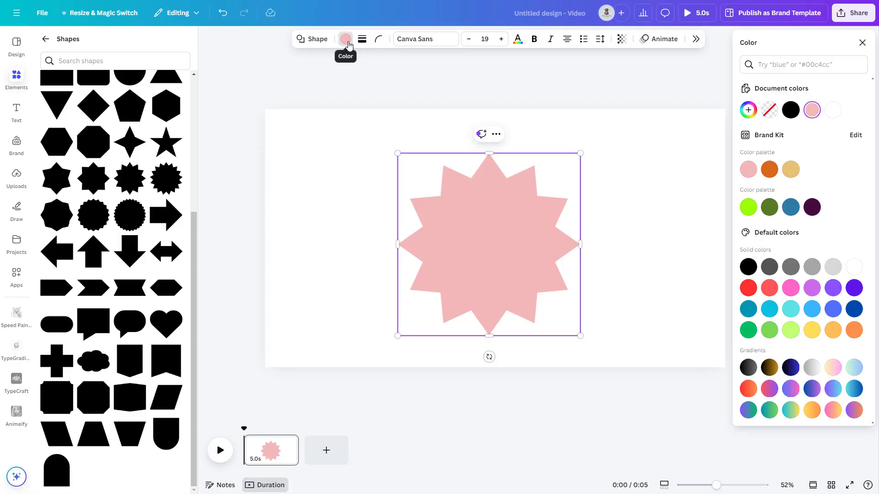
left_click(834, 288)
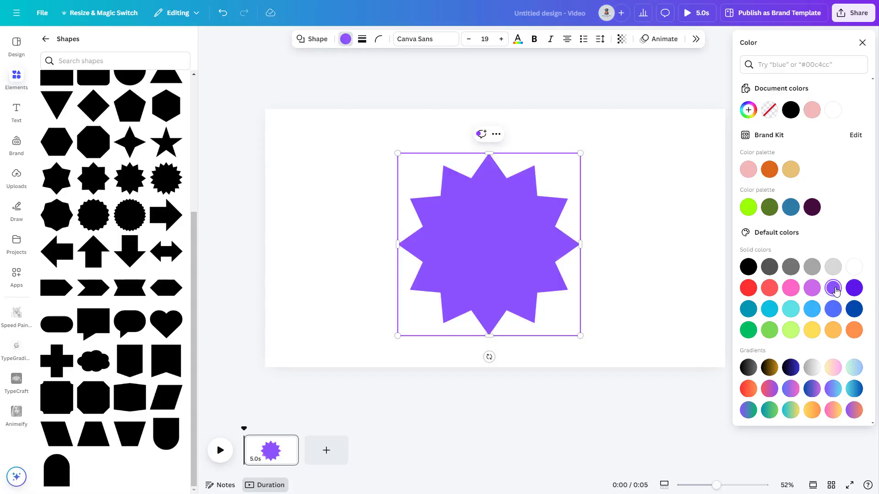
left_click(851, 311)
- Keep the starburst's transparency at 100 and rotate the shape clockwise so it sits tilted on the page
left_click(621, 41)
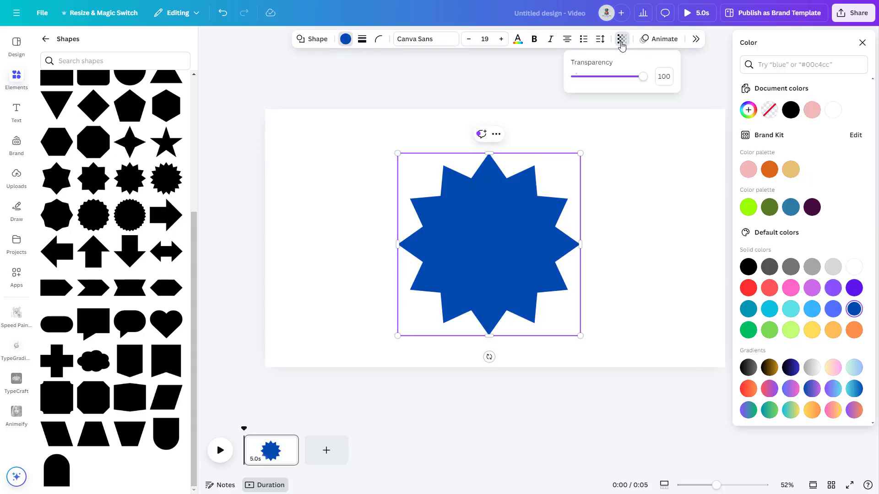
mouse_move(641, 80)
left_mouse_down()
mouse_move(591, 79)
mouse_move(646, 77)
left_mouse_up()
left_click_drag(489, 357, 383, 295)
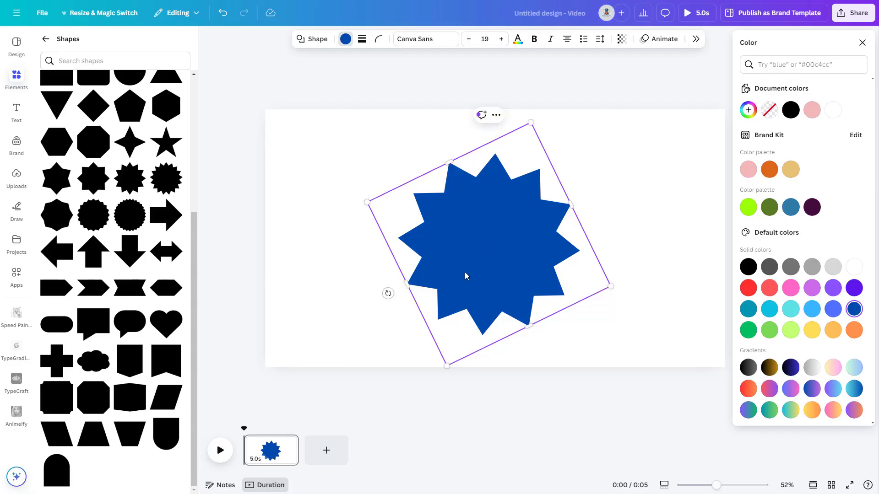
- Give the starburst a thick solid border and color the border with the default red
left_click(362, 39)
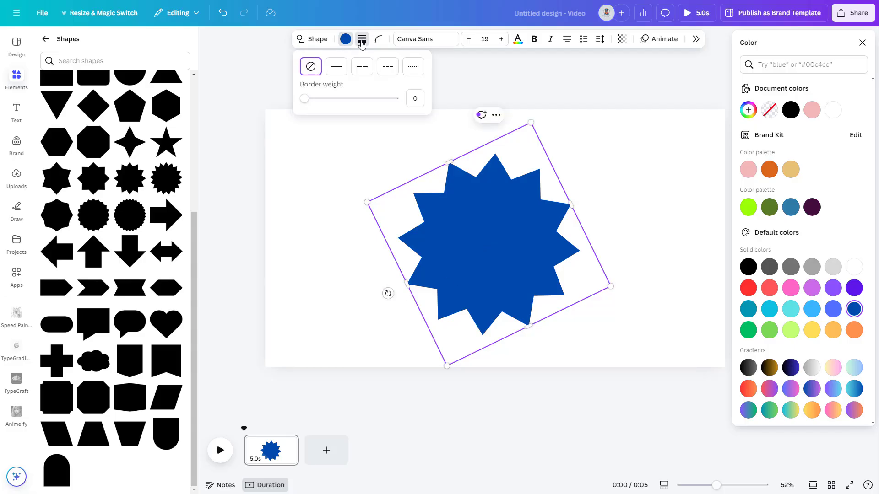
left_click(338, 74)
left_click_drag(314, 99, 333, 100)
left_click(354, 39)
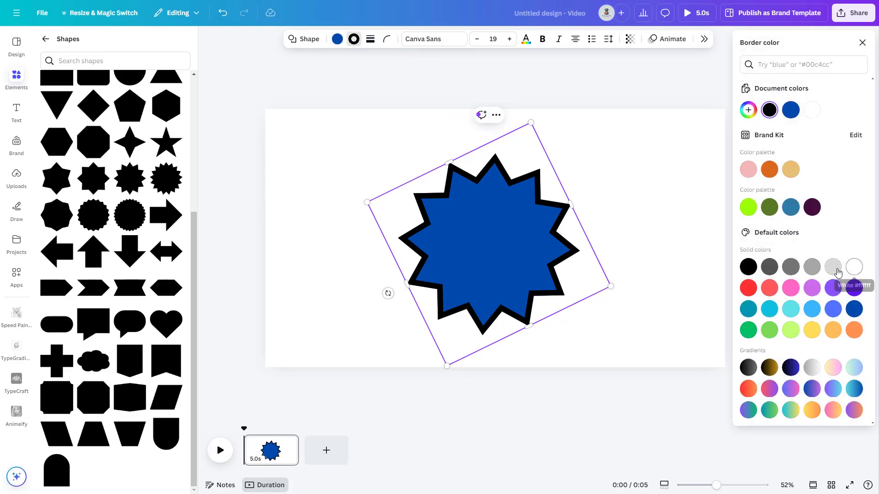
left_click(751, 288)
left_click(647, 218)
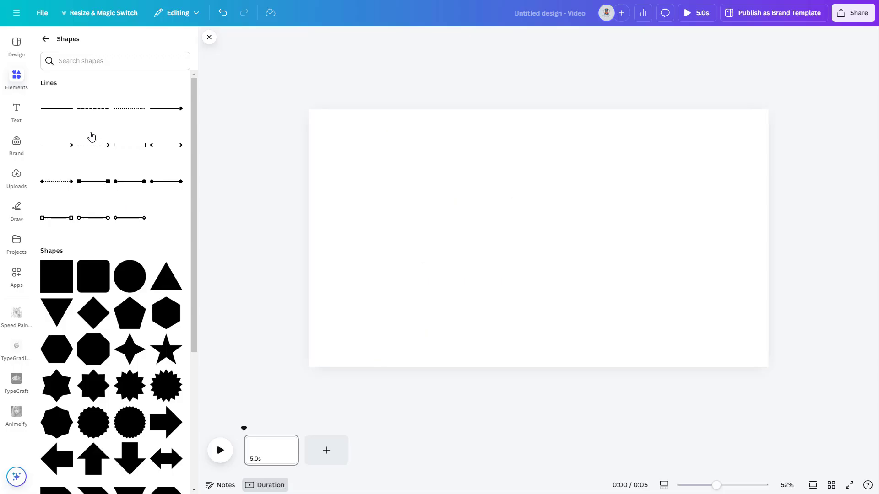
- Add a plain solid line to the page and set its line weight to 19
left_click(59, 110)
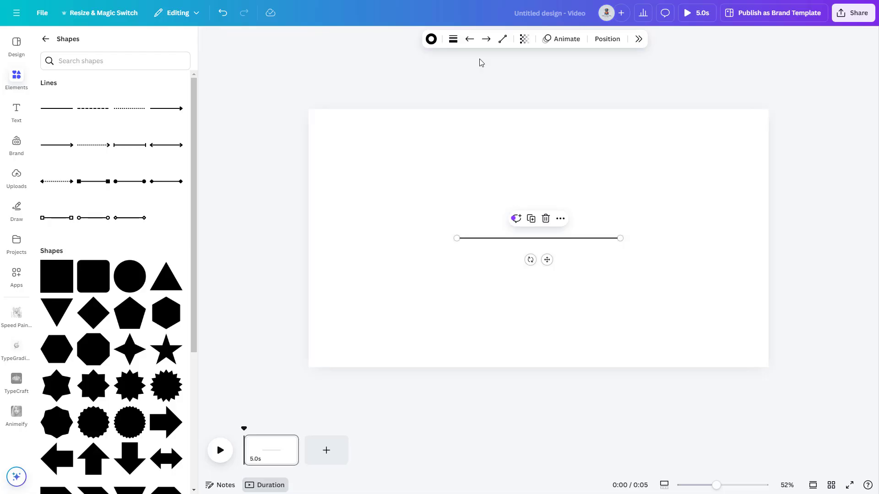
left_click(453, 40)
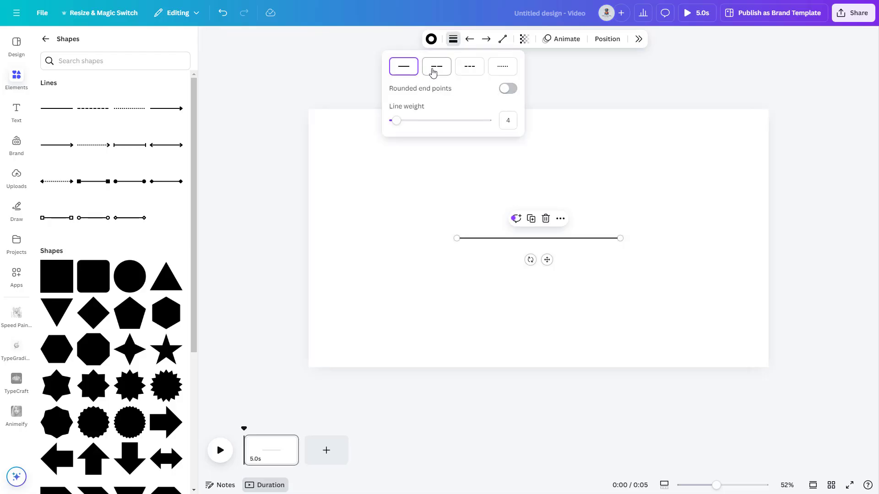
mouse_move(401, 123)
left_mouse_down()
mouse_move(425, 123)
mouse_move(410, 122)
left_mouse_up()
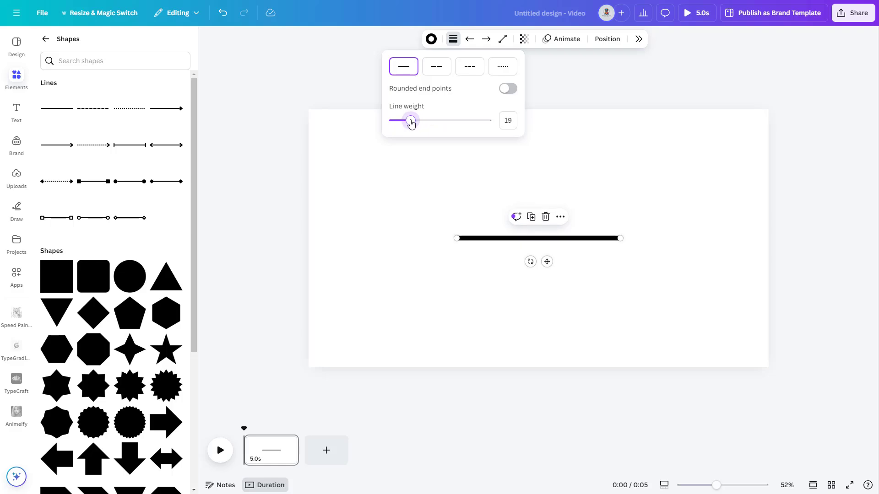
- Color the line with the default red, then lengthen and rotate it to run vertically across the full page height
left_click(430, 39)
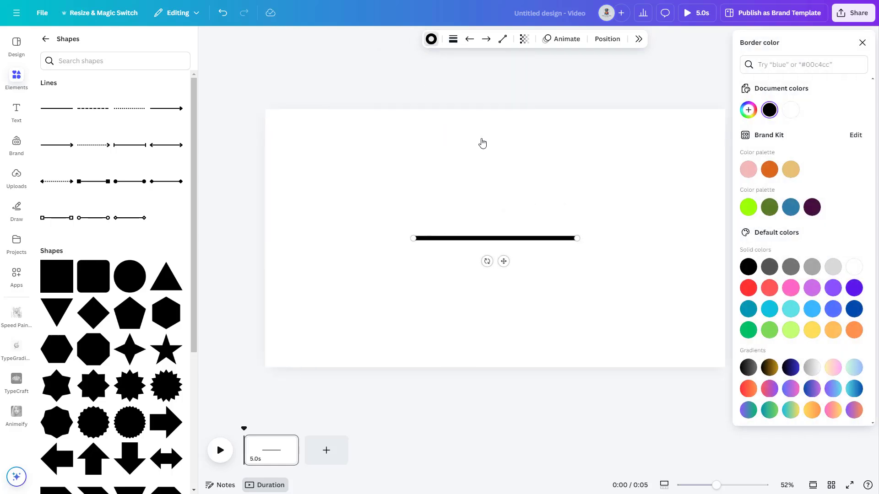
left_click(749, 288)
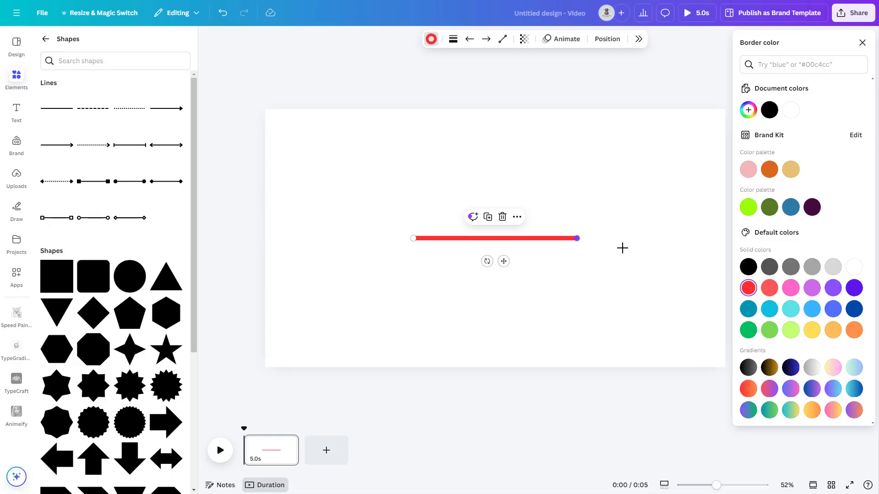
left_click_drag(577, 238, 680, 237)
left_click_drag(539, 262, 516, 233)
- Put an open arrowhead on both the start and the end of the red vertical line
left_click(466, 43)
left_click(466, 44)
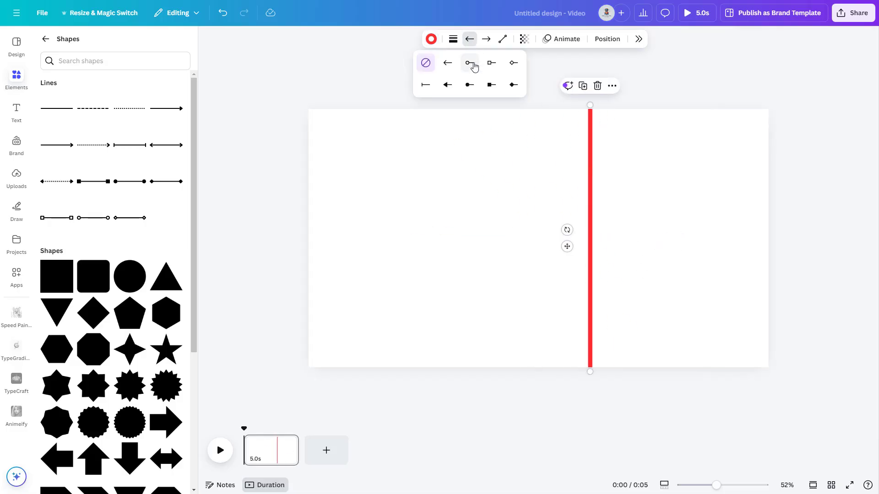
left_click(447, 64)
left_click(486, 39)
left_click(464, 63)
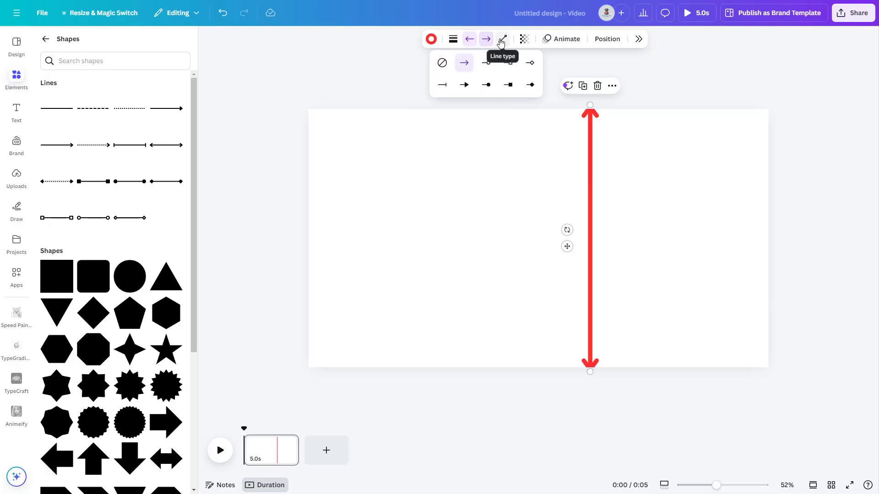
- Change the red arrow's line type to Elbowed and bend its middle section leftward into a rectangular bracket shape
left_click(502, 39)
left_click(502, 100)
left_click(503, 81)
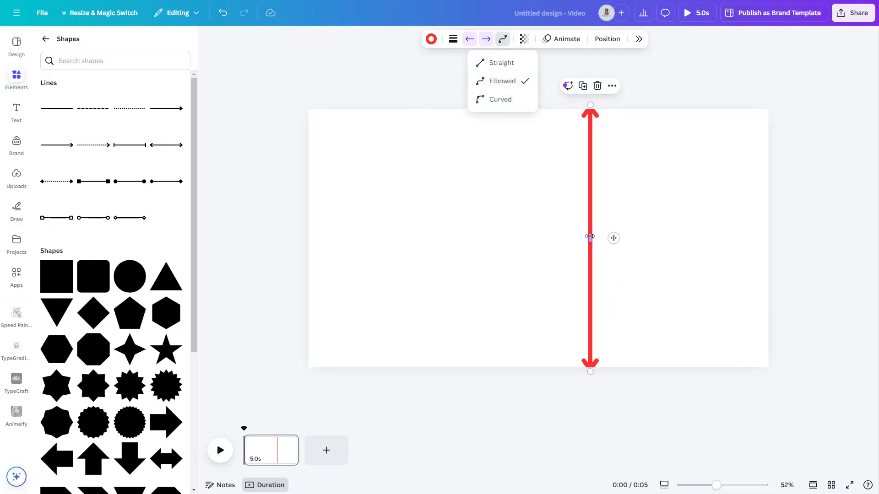
left_click_drag(589, 238, 526, 236)
left_click_drag(559, 371, 558, 259)
left_click_drag(557, 105, 558, 169)
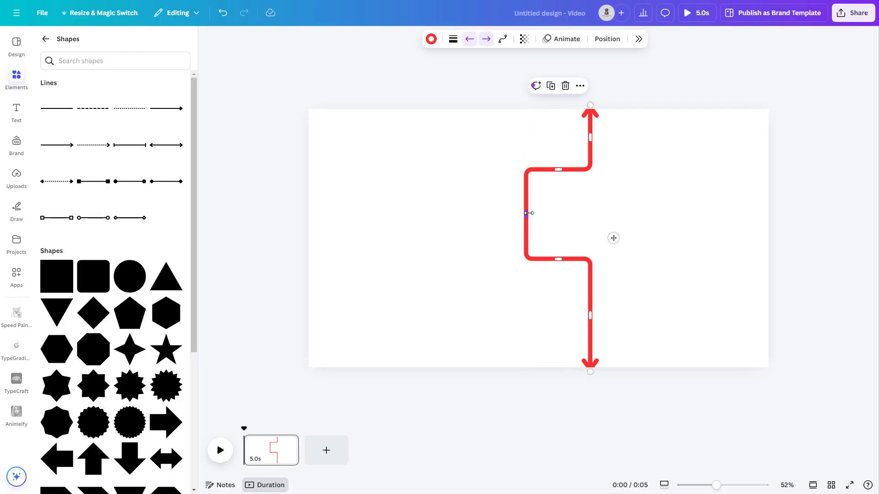
left_click_drag(529, 213, 525, 215)
- Open the full Graphics collection in the elements library and examine its categories and themed collections
scroll(134, 166, "up", 5)
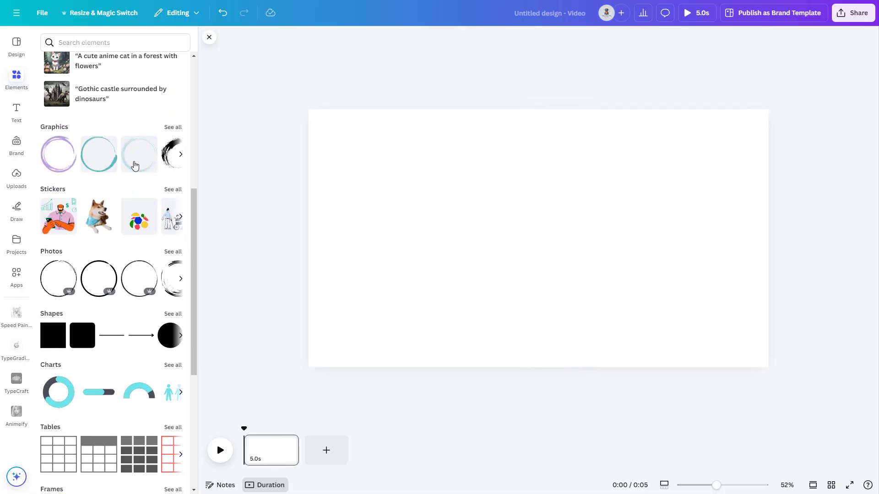
scroll(135, 165, "up", 2)
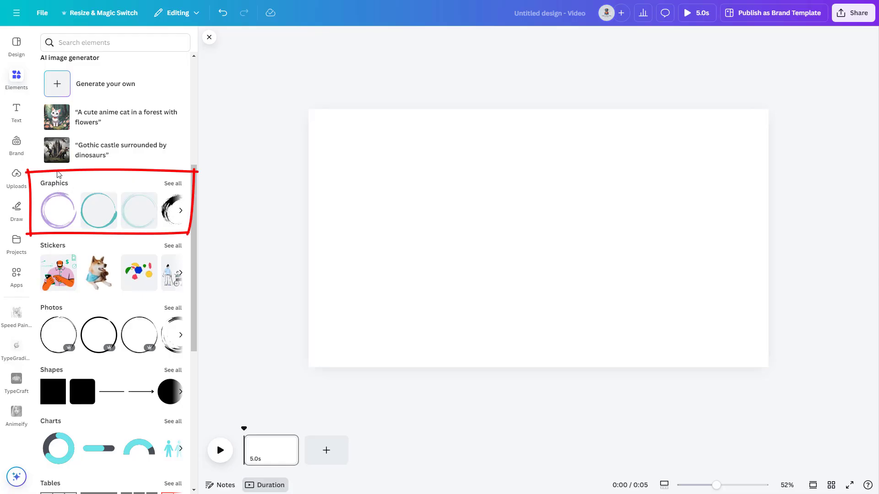
left_click(174, 184)
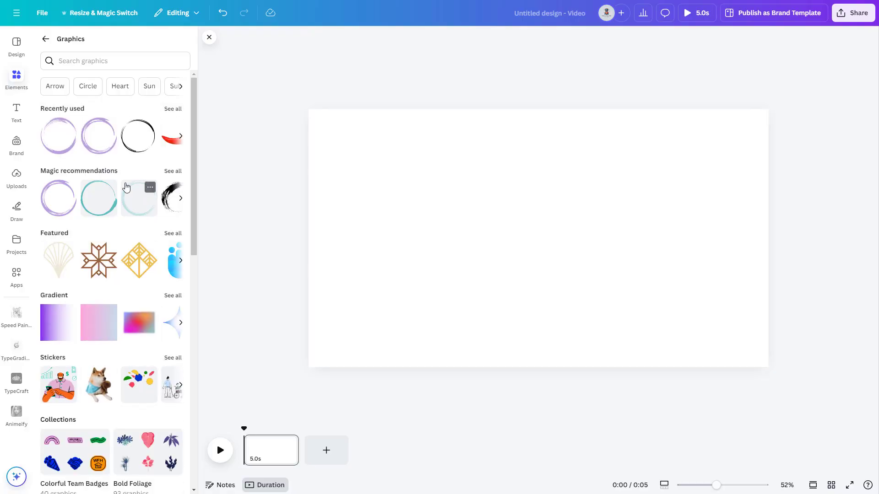
scroll(126, 188, "down", 1)
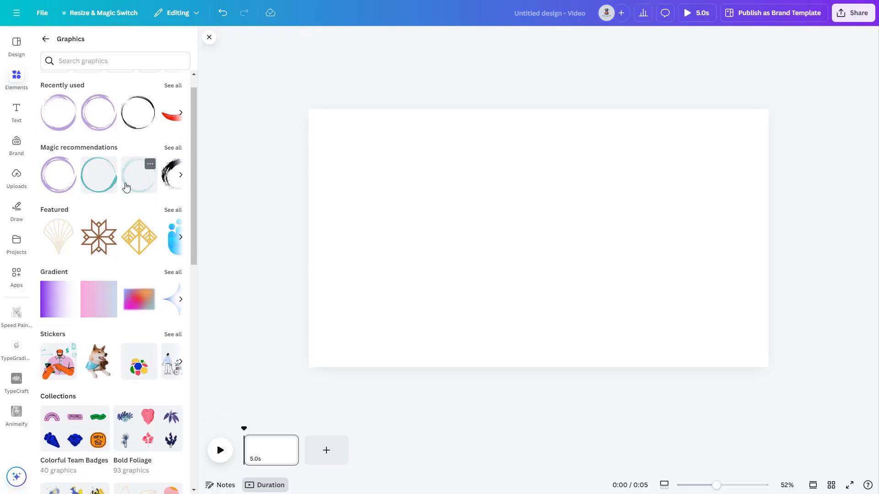
scroll(127, 187, "down", 3)
scroll(126, 187, "down", 3)
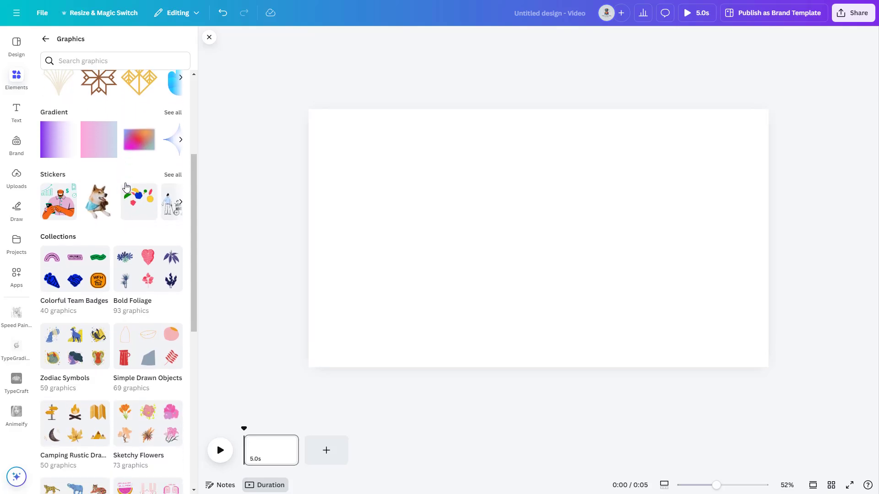
scroll(126, 187, "down", 2)
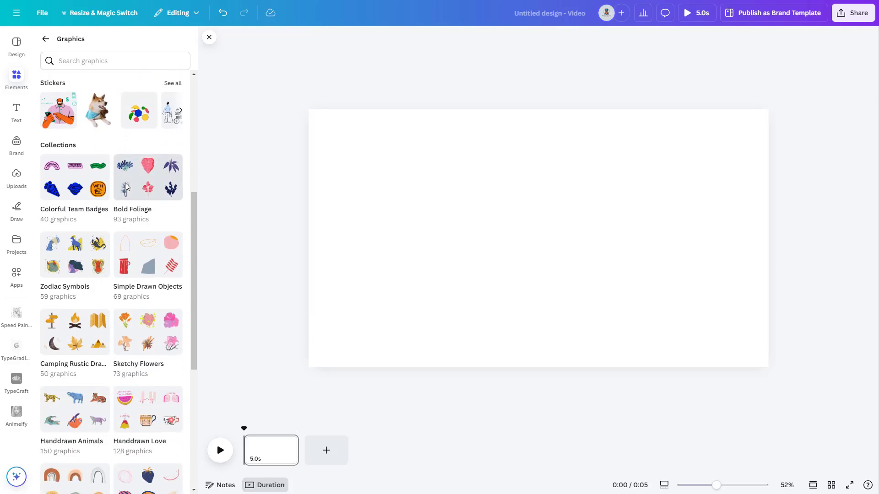
scroll(127, 187, "down", 4)
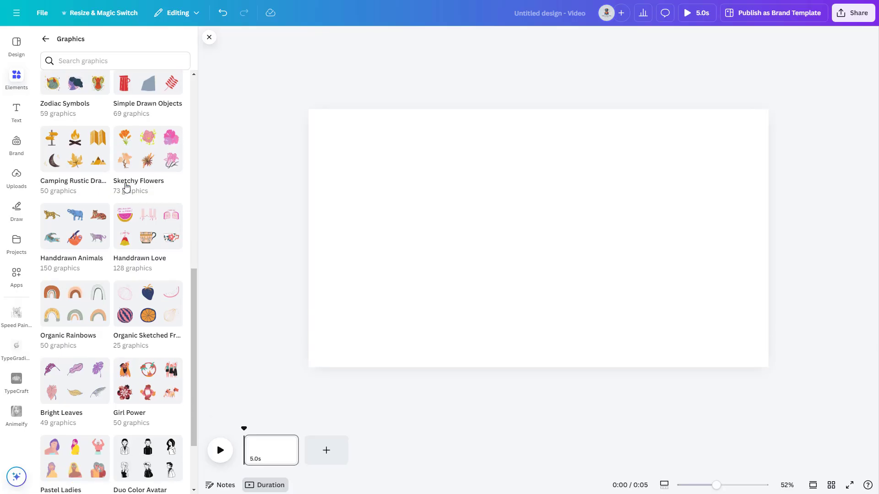
- Search the Graphics collection for "plant" and open the search filters
scroll(126, 187, "up", 12)
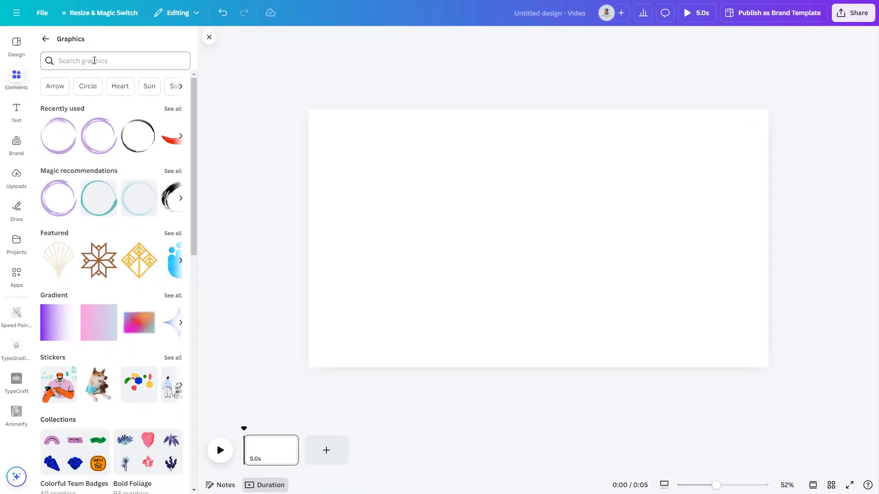
left_click(95, 60)
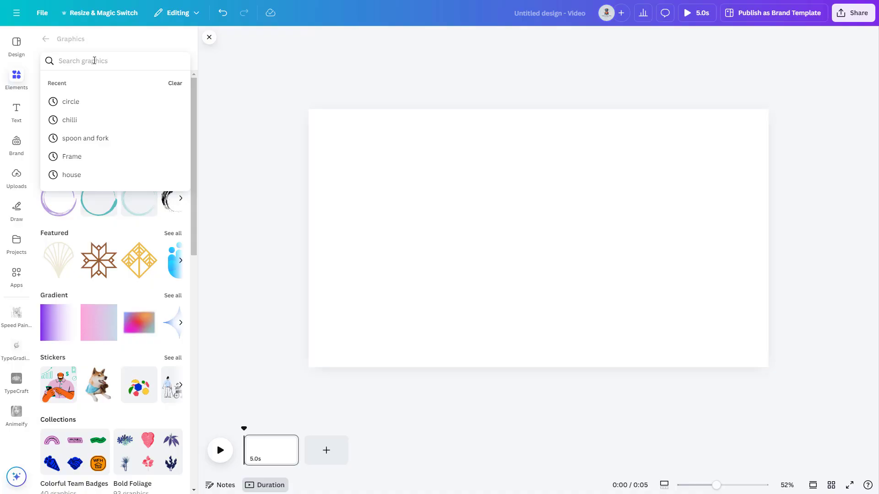
type("plant")
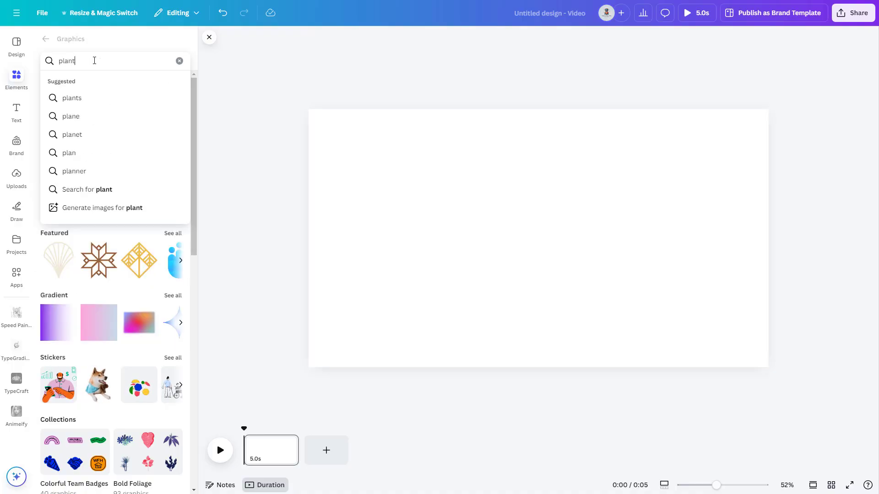
key("Return")
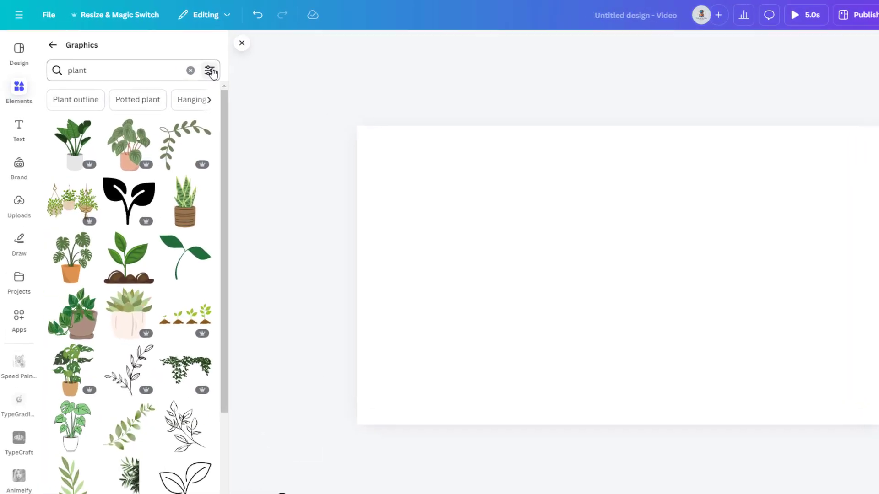
left_click(211, 71)
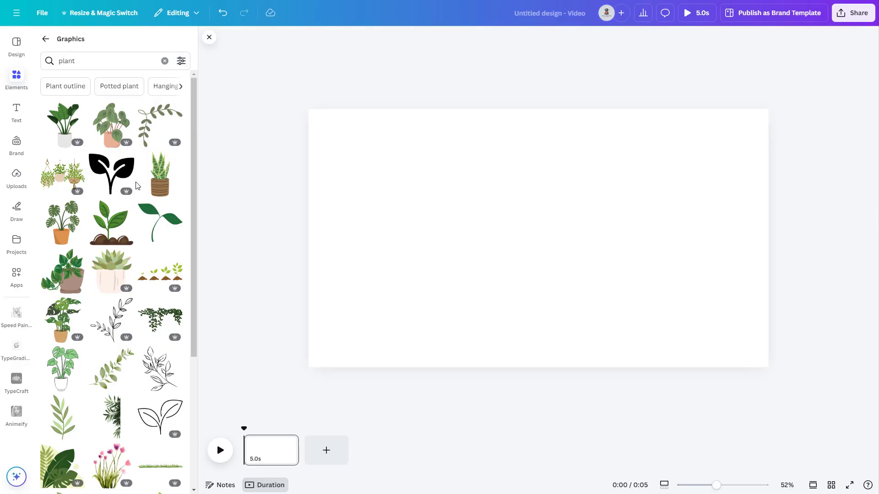
- Add the green potted plant with the pink pot, enlarge it to most of the page height and move it to the page's right half
left_click(114, 130)
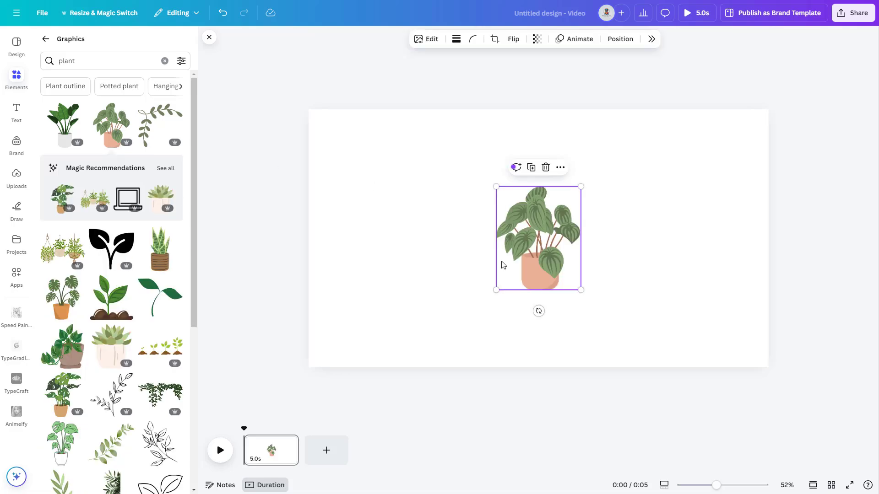
left_click_drag(497, 290, 457, 337)
left_click_drag(581, 187, 621, 141)
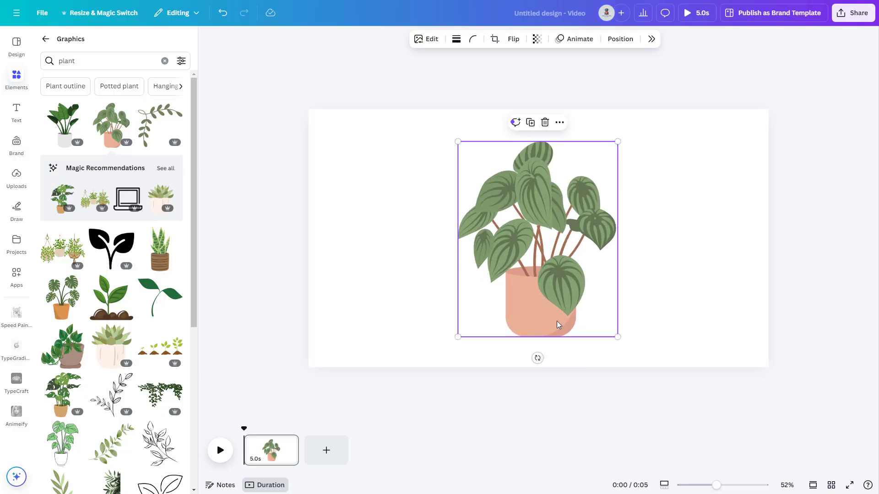
left_click_drag(537, 358, 547, 333)
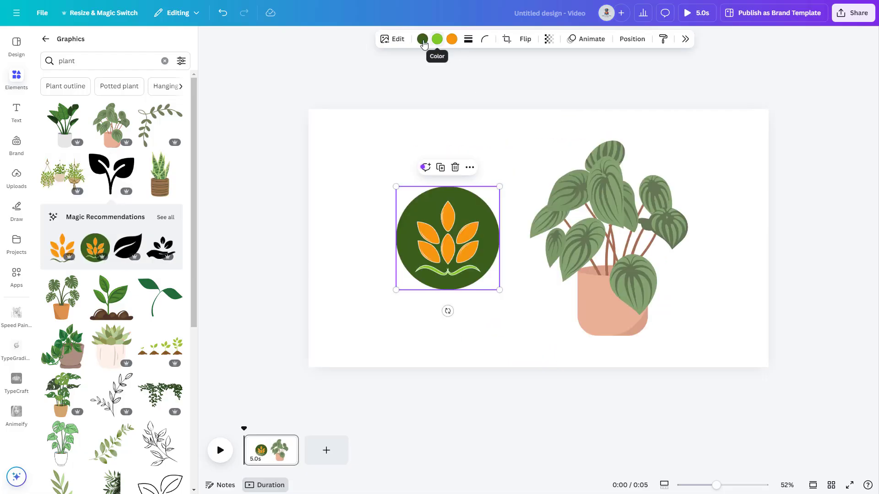
- Recolor the dark green circle of the wheat badge graphic with the default turquoise blue
left_click(422, 39)
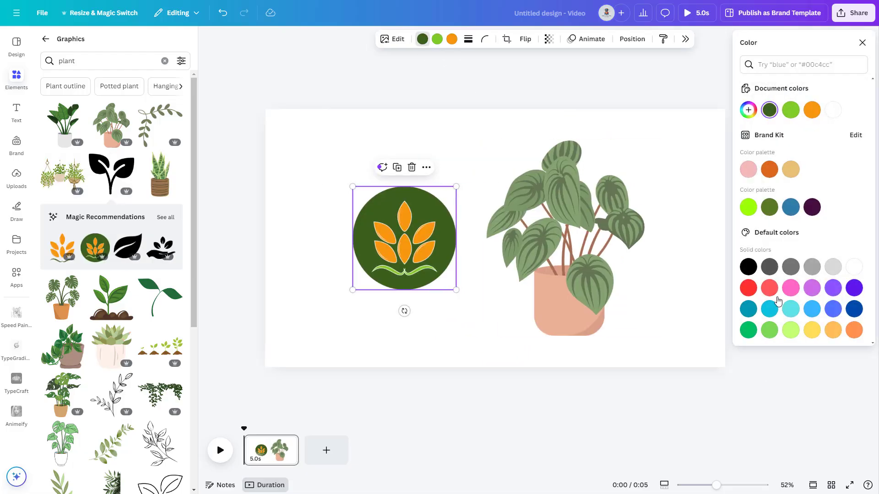
left_click(769, 309)
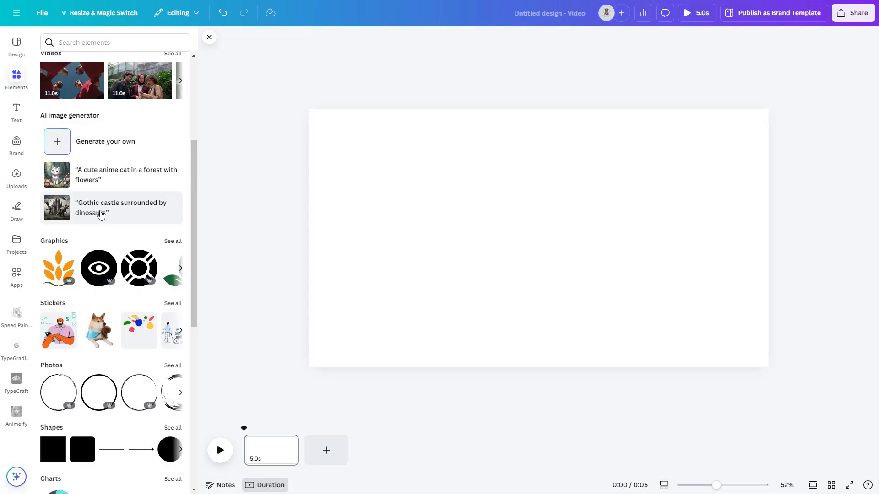
- Open the full Stickers collection in the elements library and examine its sticker categories
scroll(104, 211, "down", 3)
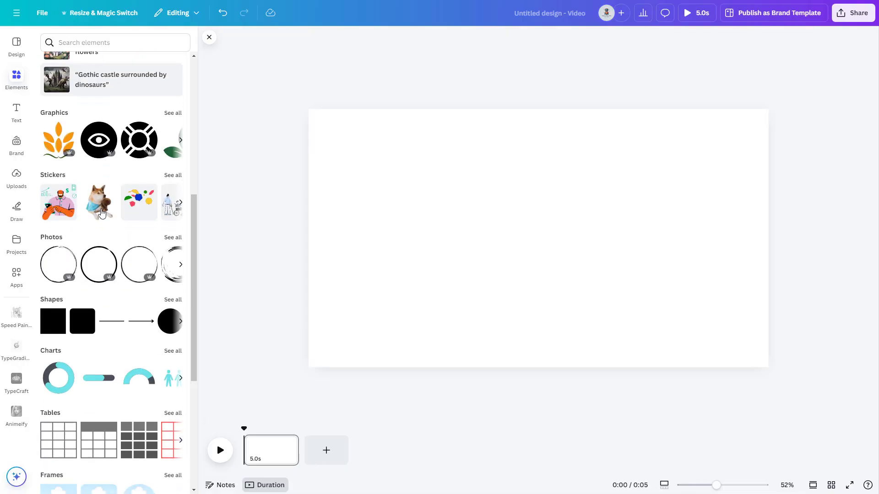
left_click(172, 166)
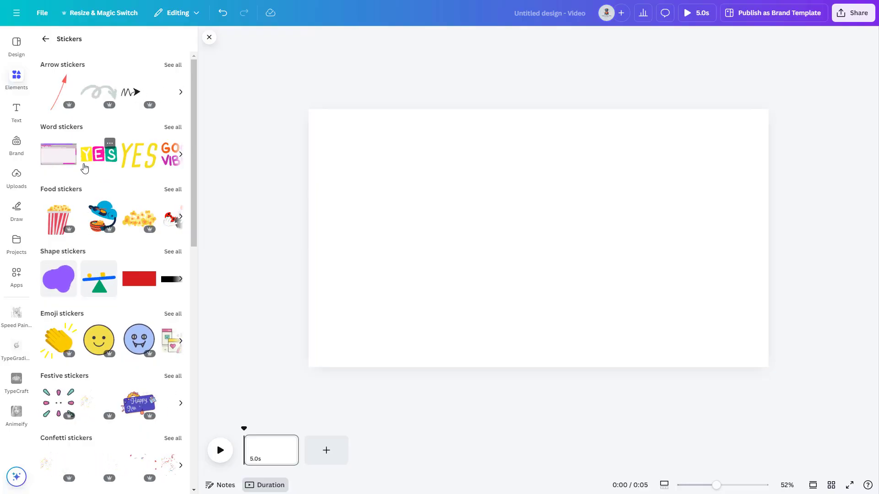
scroll(100, 172, "down", 1)
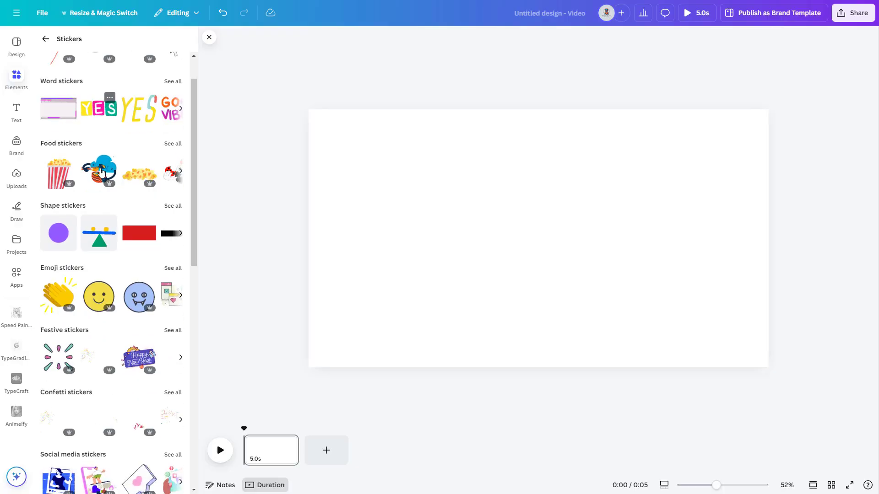
scroll(101, 173, "up", 1)
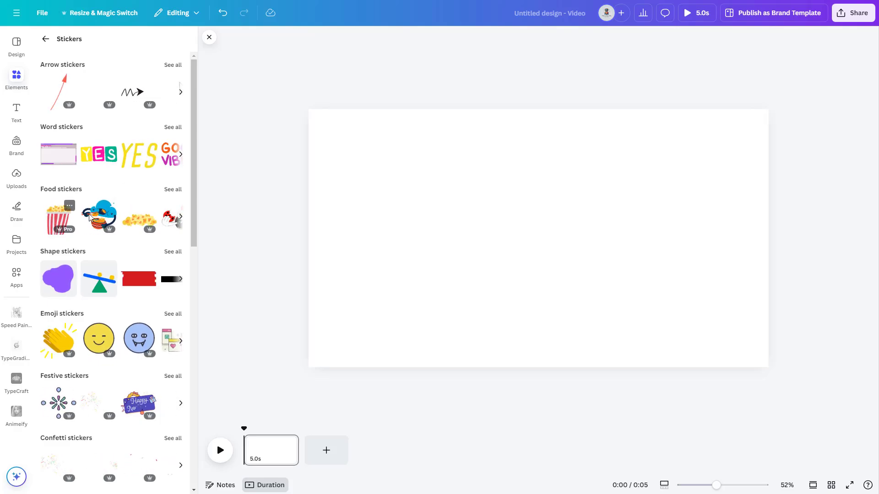
- Add the blue cloud eating from a bowl from the food stickers to the page and scale it down
left_click(102, 216)
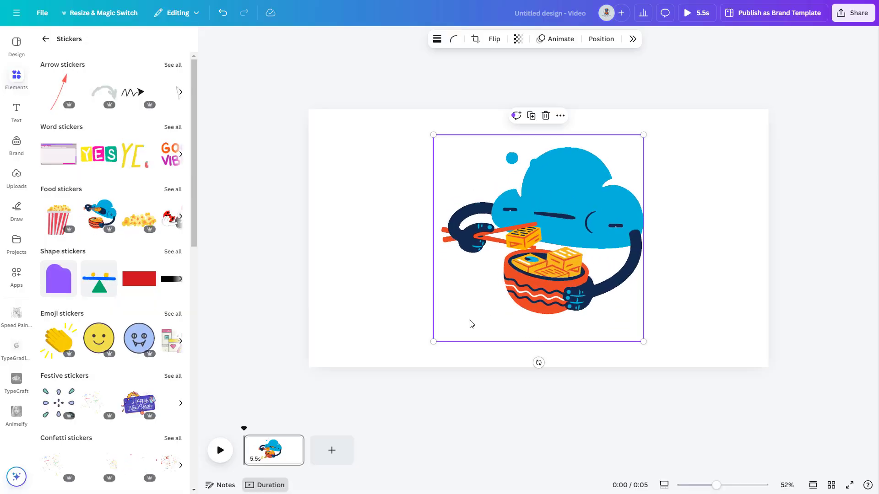
left_click_drag(433, 341, 482, 301)
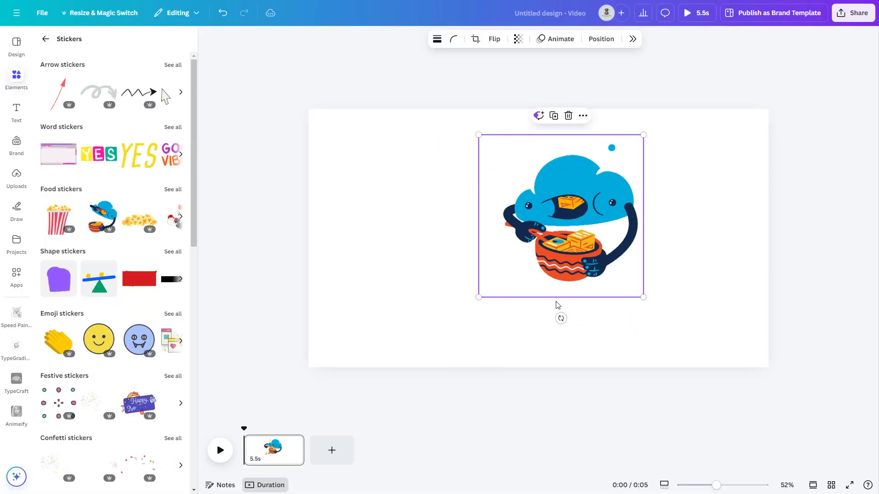
mouse_move(561, 317)
left_mouse_down()
mouse_move(651, 294)
mouse_move(594, 325)
mouse_move(516, 331)
mouse_move(559, 338)
mouse_move(555, 316)
left_mouse_up()
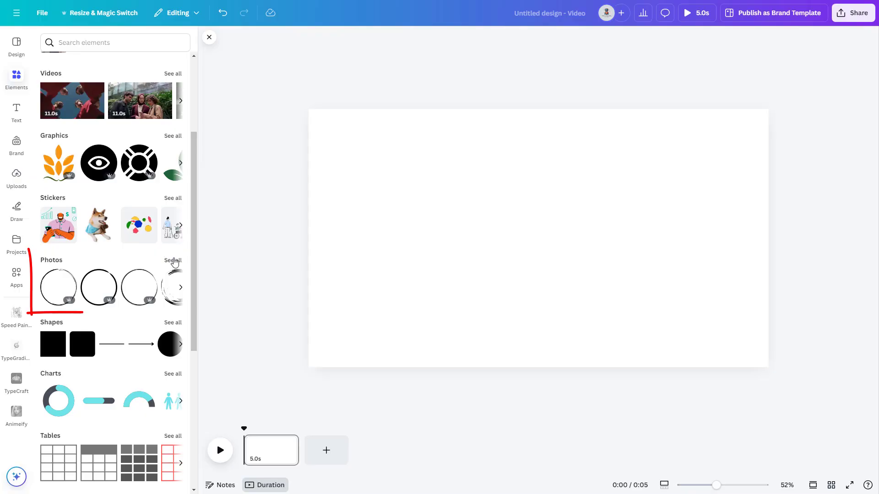
- Open the full Photos collection in the elements library and browse through its images
left_click(173, 261)
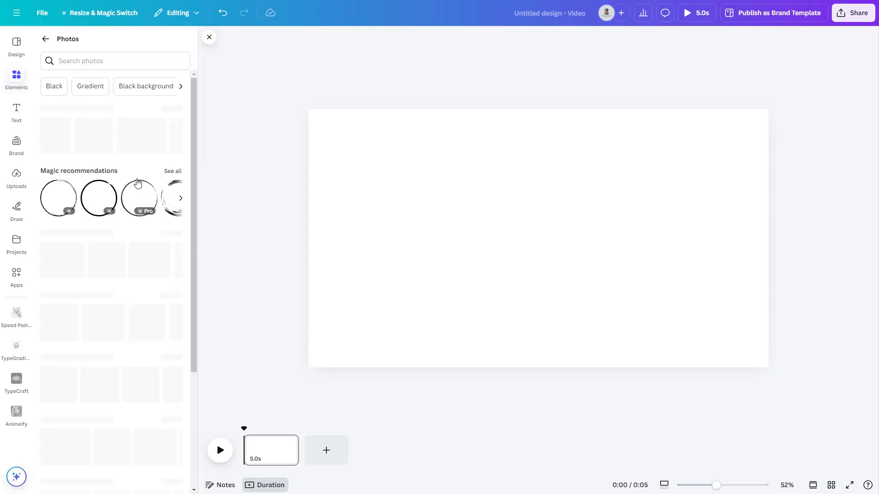
scroll(128, 216, "down", 5)
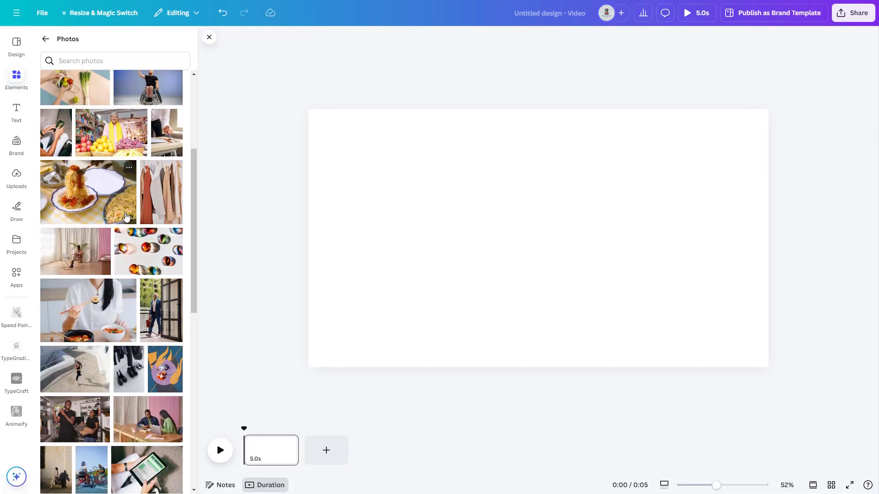
scroll(126, 216, "down", 10)
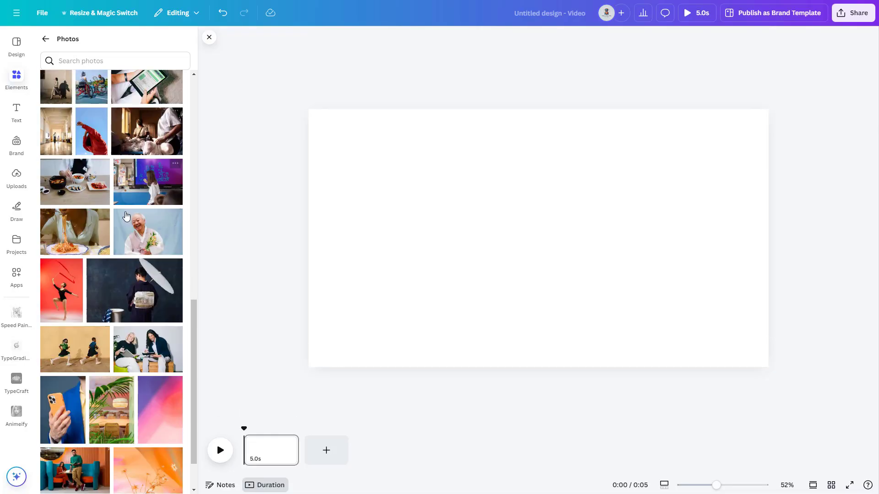
scroll(126, 215, "down", 6)
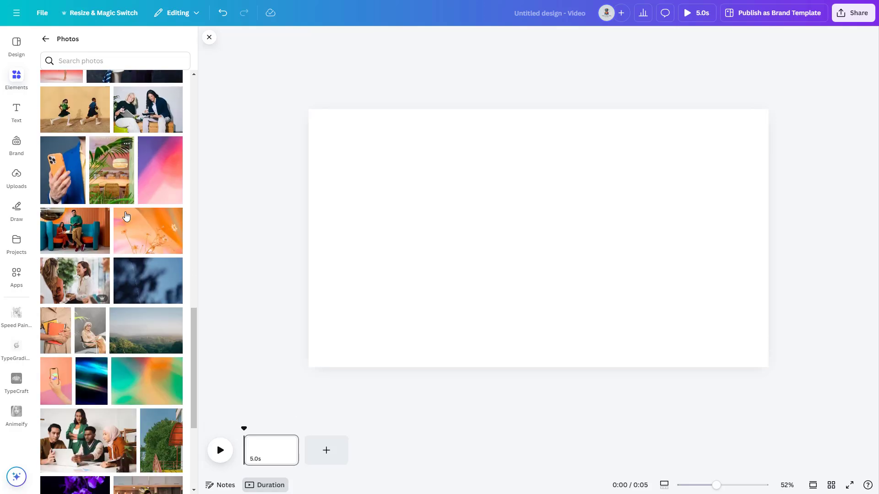
scroll(127, 216, "down", 2)
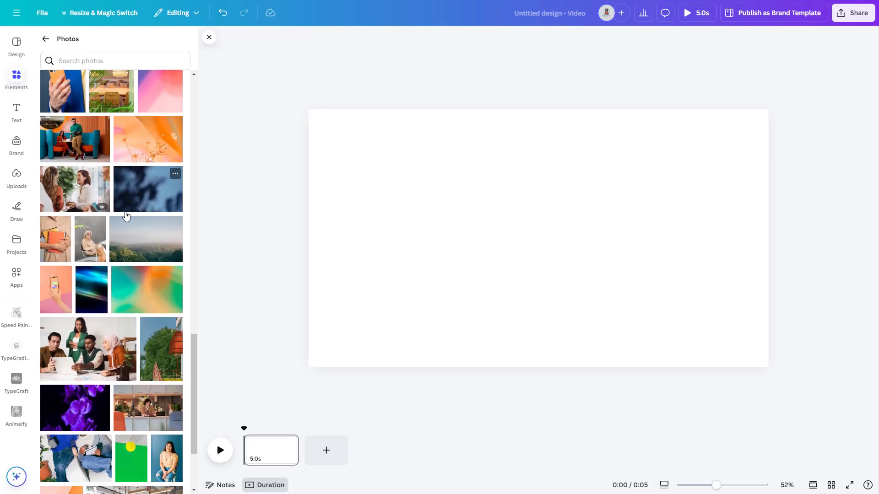
- Add the portrait abstract photo with orange, pink and purple surfaces to the page and delete it again
left_click(146, 245)
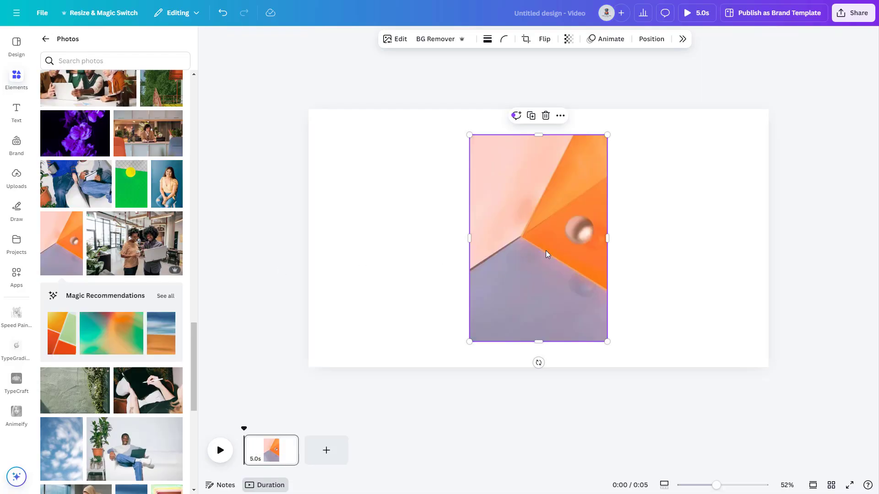
key("Delete")
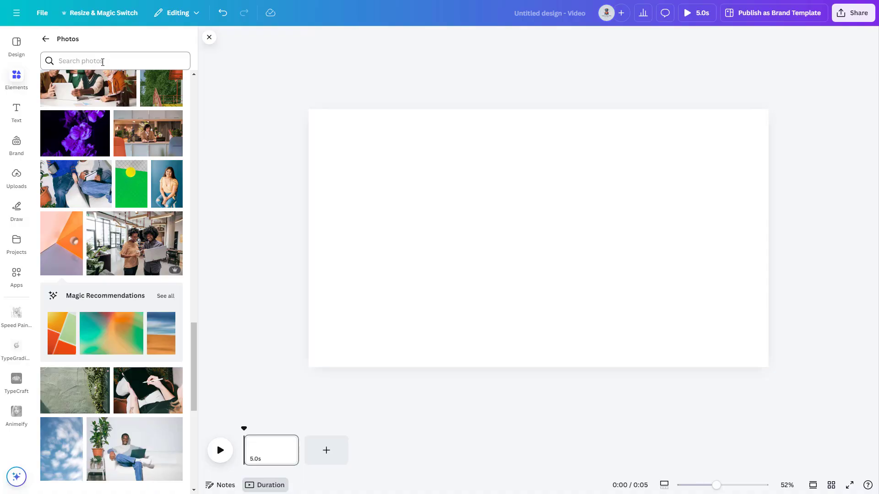
- Search the photos for "beach" and add the sunset beach photo with palm trees to the page
left_click(102, 62)
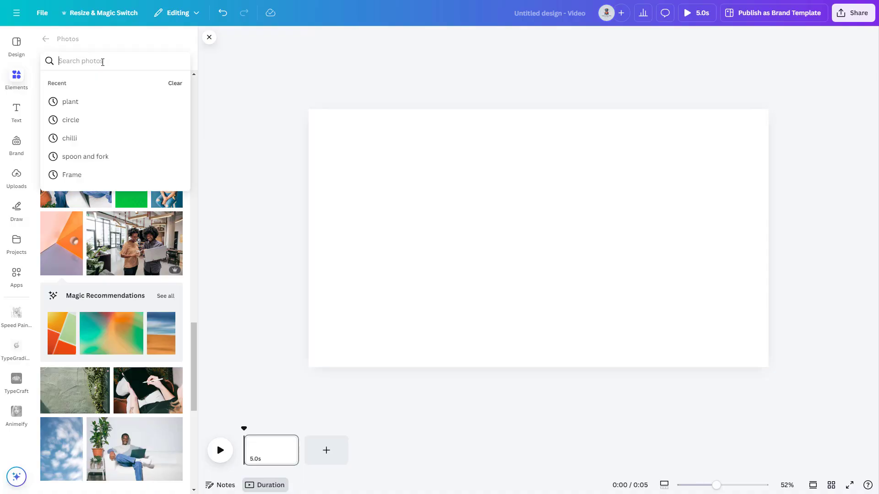
type("beach")
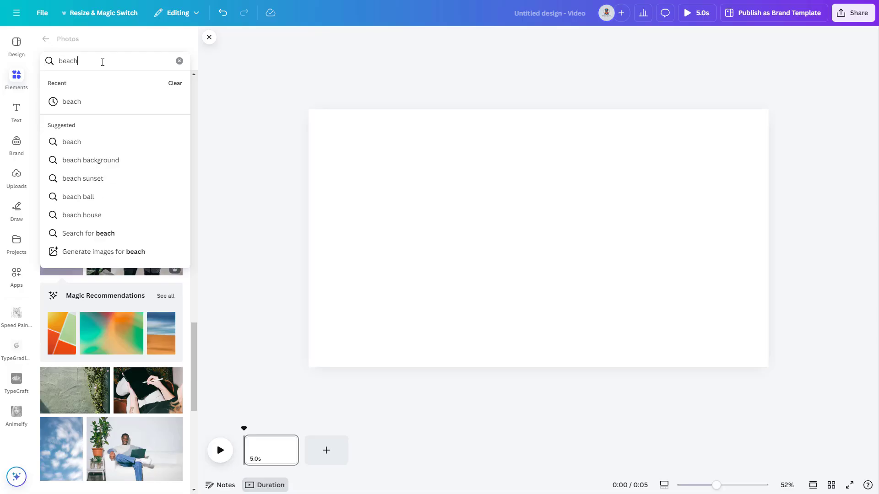
key("Return")
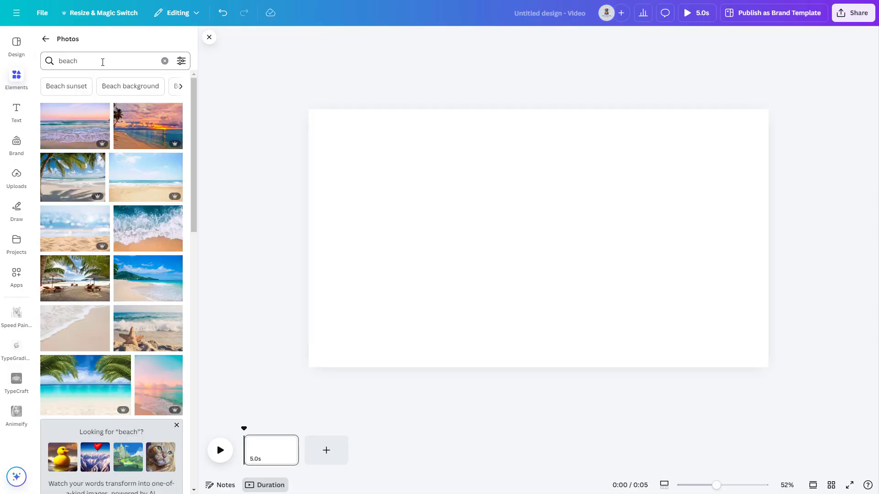
left_click(124, 129)
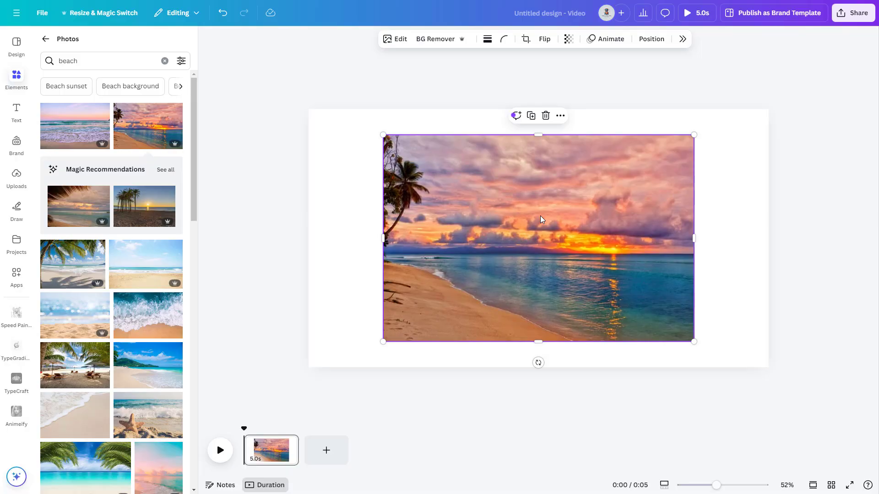
- Enlarge the sunset beach photo to the full page height and crop its width so it covers about two thirds of the page
left_click_drag(387, 340, 344, 367)
left_click_drag(693, 134, 730, 101)
mouse_move(344, 238)
left_mouse_down()
mouse_move(486, 239)
mouse_move(326, 241)
left_mouse_up()
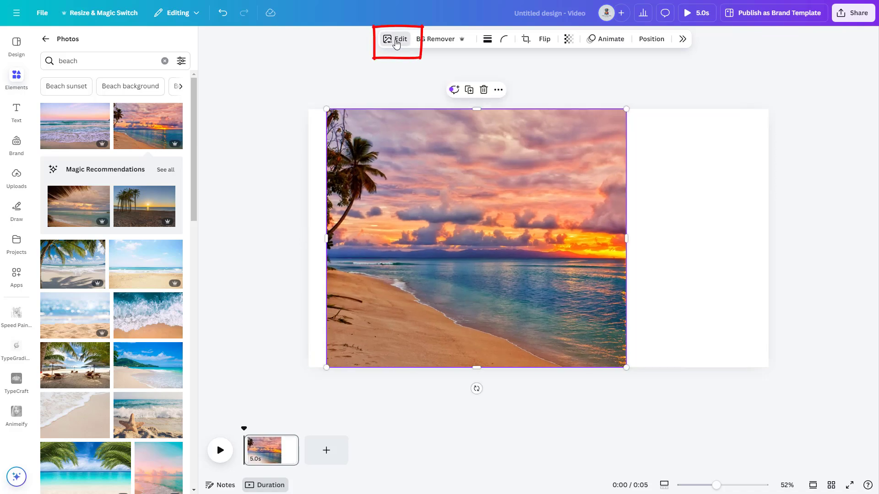
- Apply the warm Latte filter to the beach photo and return to the image editing options
left_click(397, 42)
left_click(848, 174)
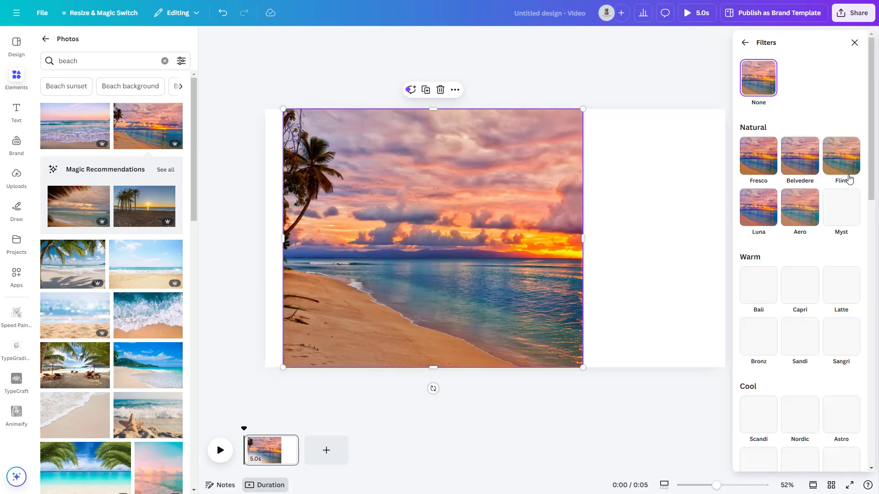
left_click(846, 177)
left_click(841, 324)
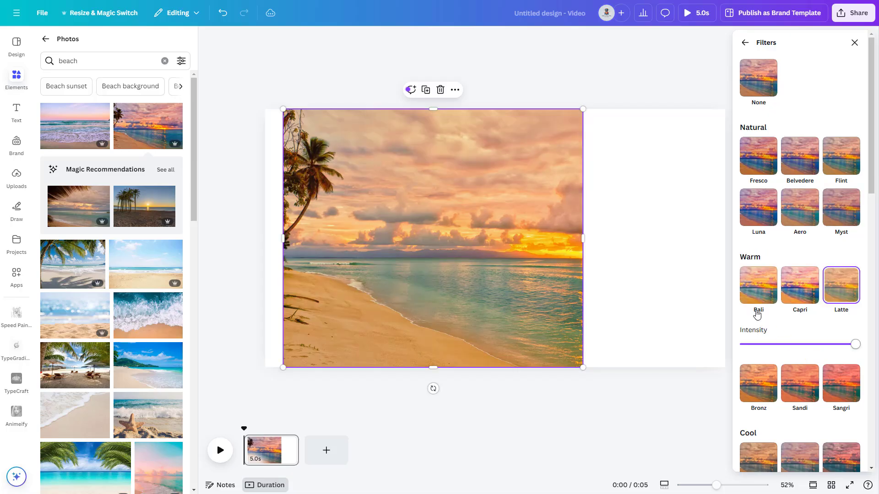
left_click(746, 45)
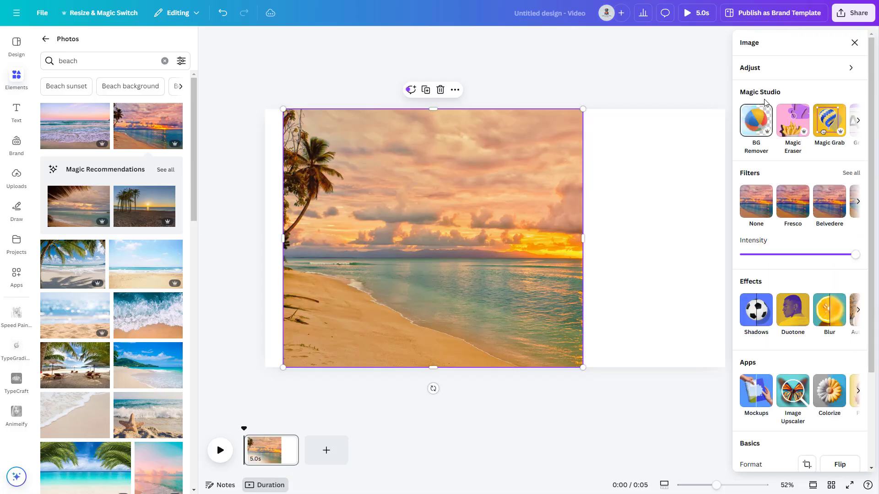
- Adjust the brightness, contrast and highlights of the whole beach photo
left_click(767, 74)
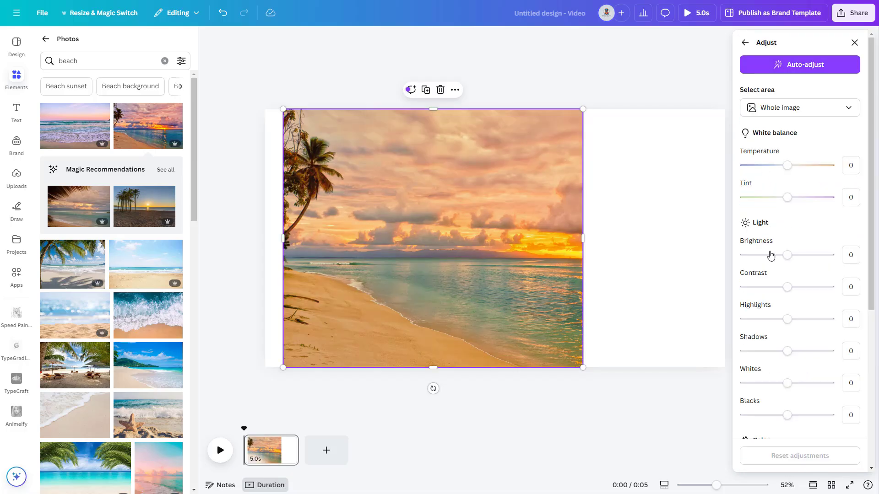
mouse_move(769, 255)
left_mouse_down()
mouse_move(826, 255)
mouse_move(776, 261)
mouse_move(785, 255)
left_mouse_up()
mouse_move(787, 287)
left_mouse_down()
mouse_move(768, 286)
mouse_move(804, 287)
left_mouse_up()
left_click(786, 319)
scroll(789, 352, "down", 5)
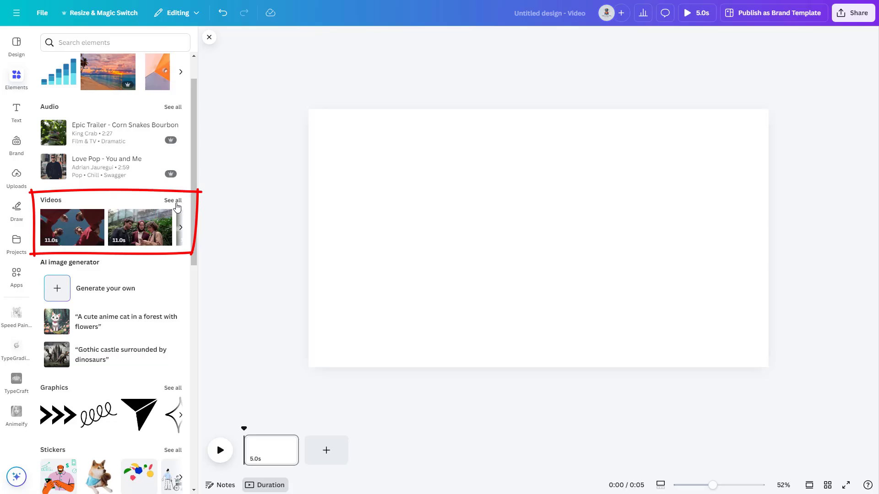
- Add the 10-second beach video from the Aerial shots videos and enlarge it to fill almost the whole page
left_click(174, 202)
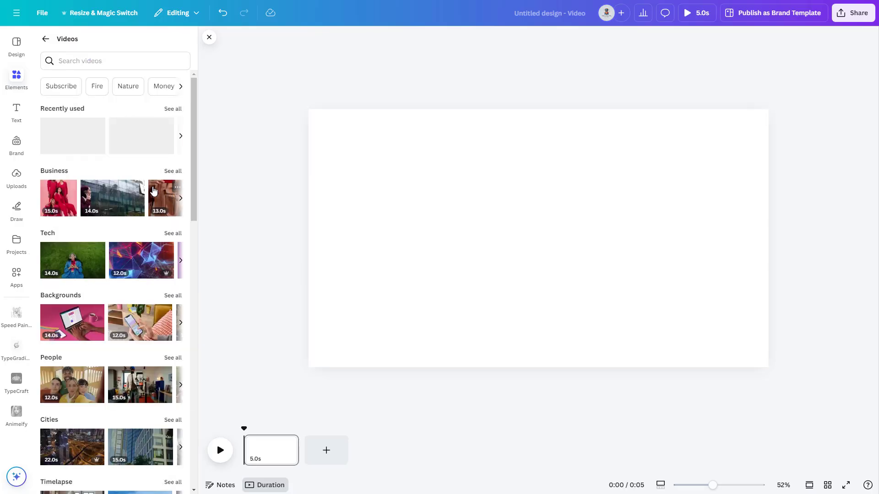
scroll(148, 182, "down", 4)
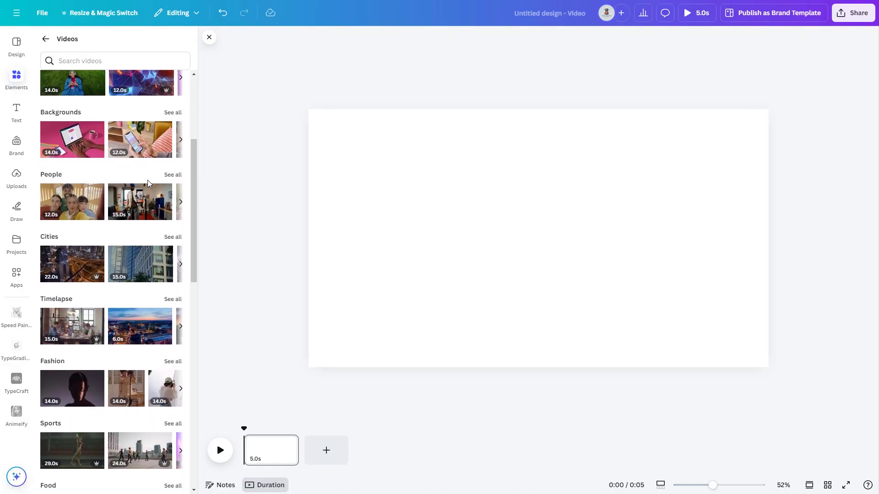
scroll(147, 182, "down", 2)
scroll(148, 183, "down", 3)
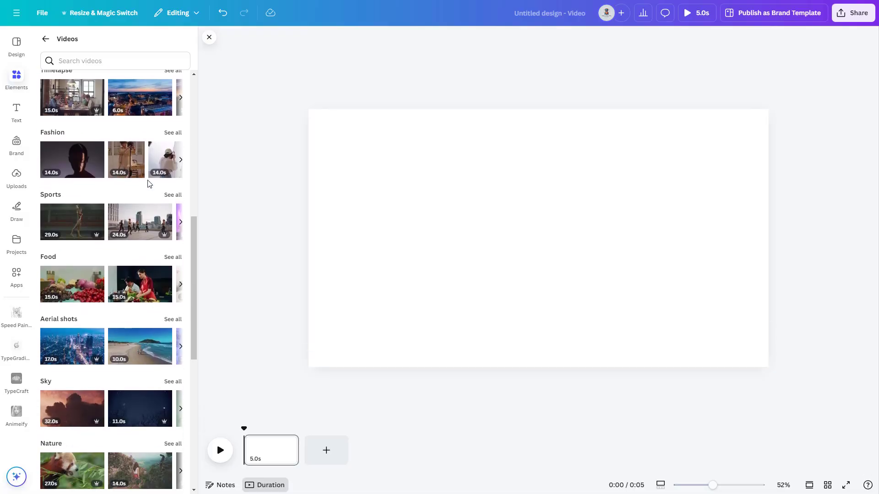
scroll(147, 184, "down", 1)
scroll(148, 184, "down", 1)
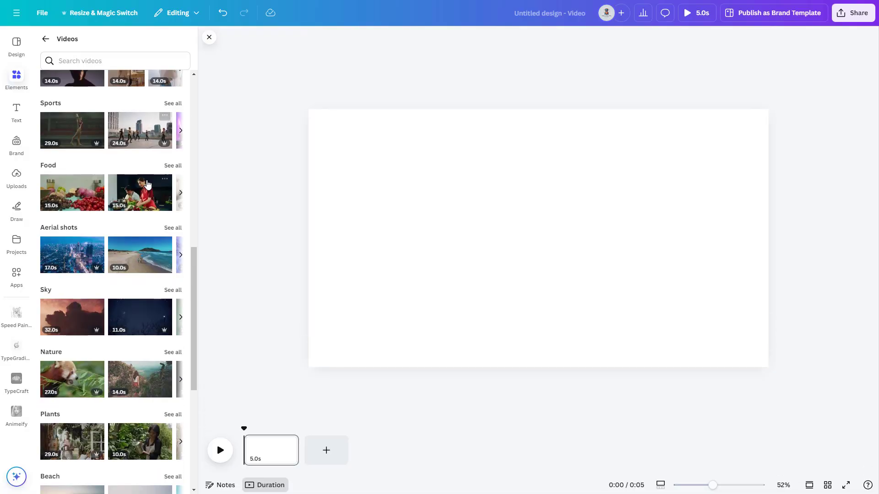
scroll(147, 183, "down", 1)
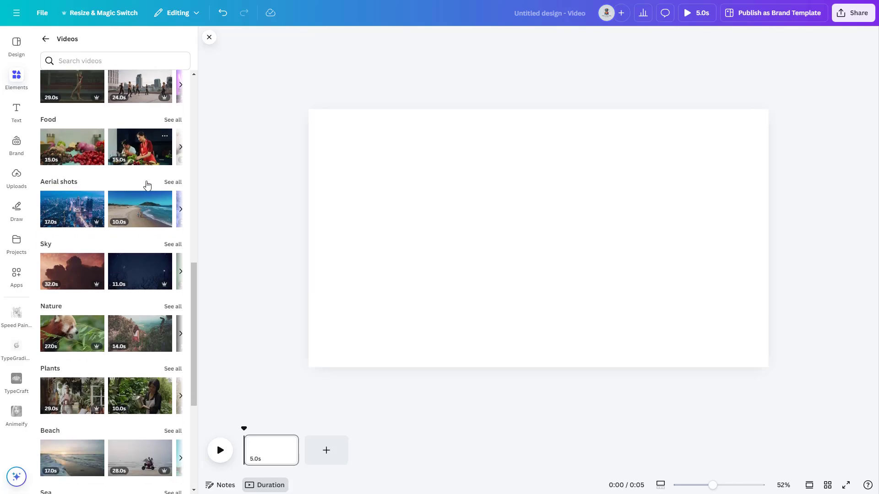
left_click(139, 212)
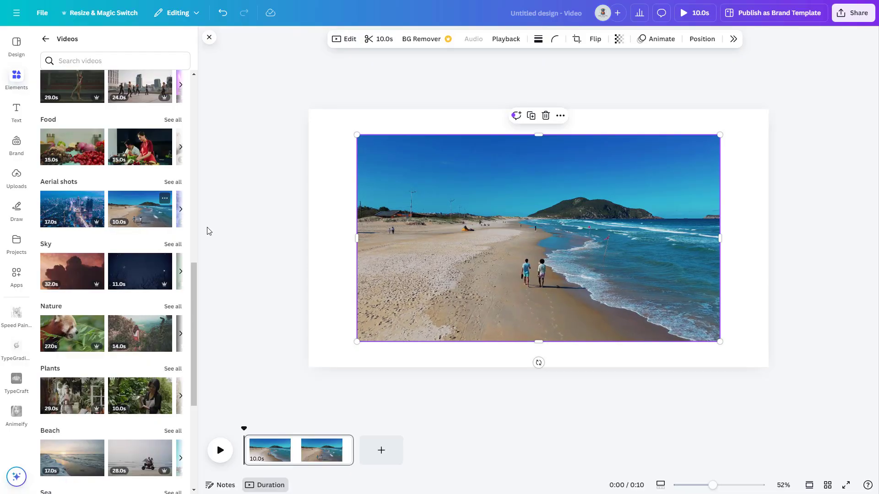
left_click_drag(358, 347, 311, 367)
left_click_drag(720, 135, 752, 89)
- Try trimming the beach clip from its end and its start on the timeline
left_click(352, 447)
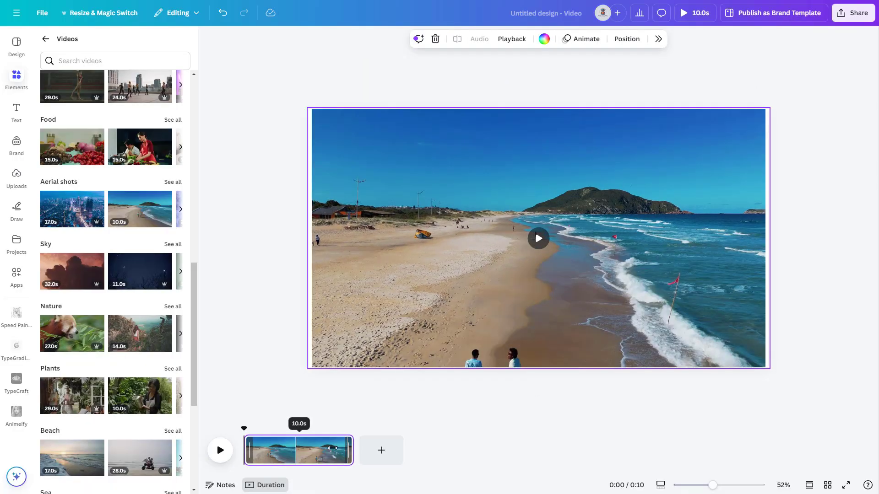
left_click_drag(332, 448, 352, 448)
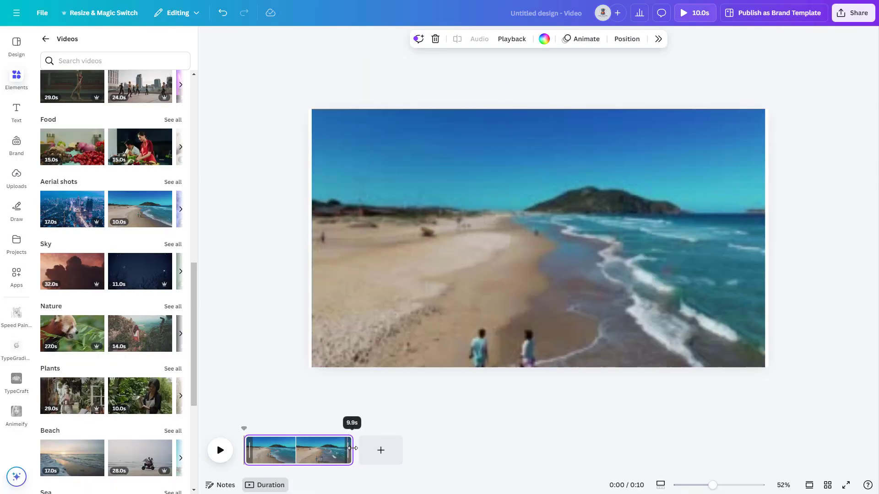
mouse_move(249, 449)
left_mouse_down()
mouse_move(294, 448)
mouse_move(242, 455)
left_mouse_up()
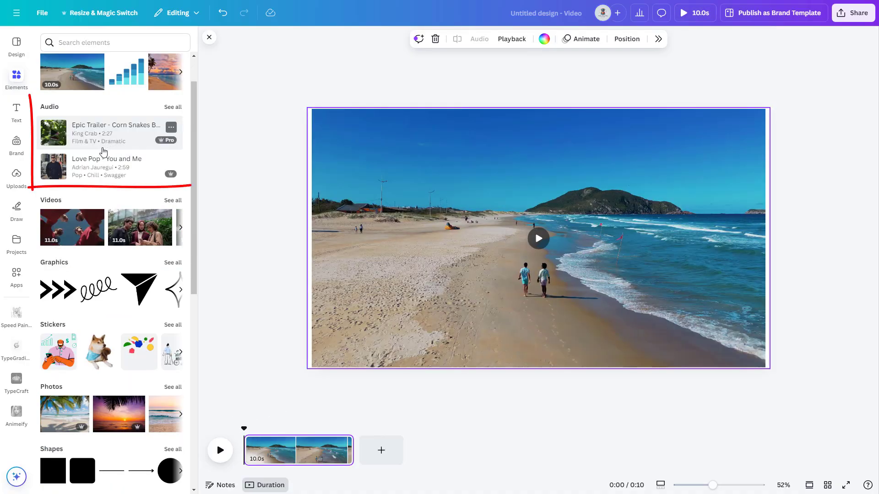
- Add the Ambient track "It's Not in Vain" from the audio library to the timeline and adjust where it ends
left_click(171, 108)
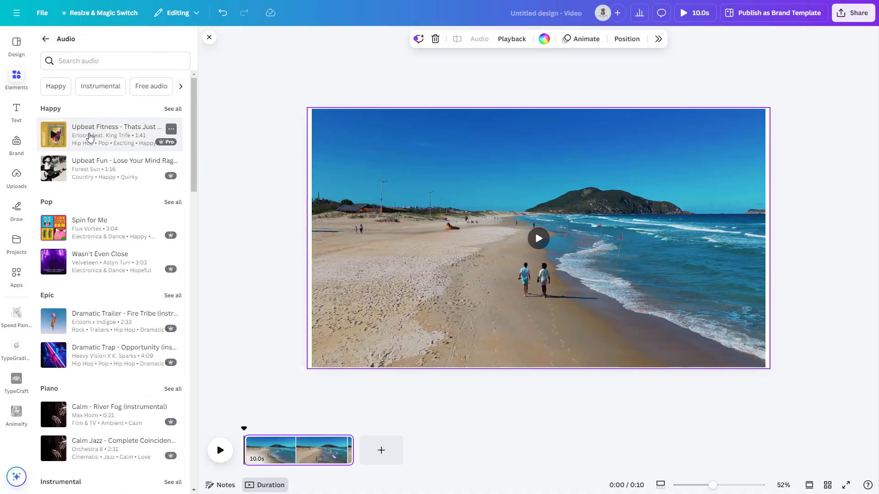
scroll(90, 137, "down", 8)
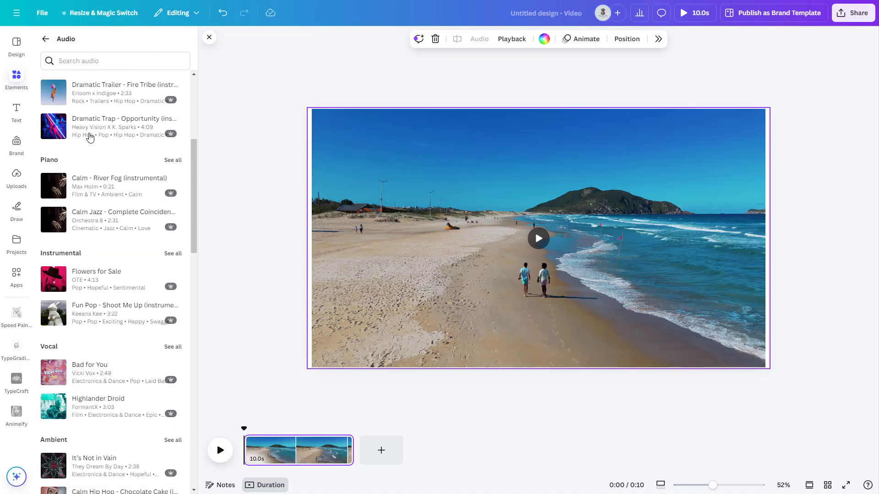
scroll(89, 136, "down", 3)
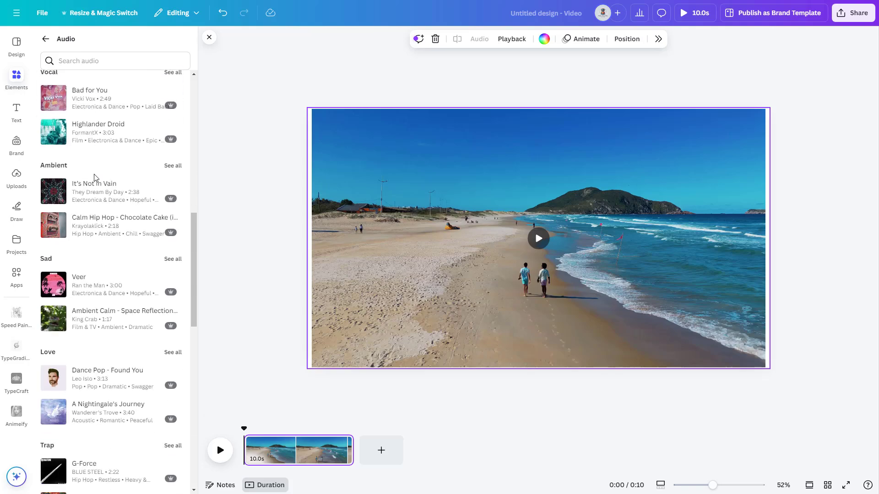
left_click_drag(89, 185, 248, 459)
mouse_move(351, 458)
left_mouse_down()
mouse_move(297, 459)
mouse_move(363, 458)
left_mouse_up()
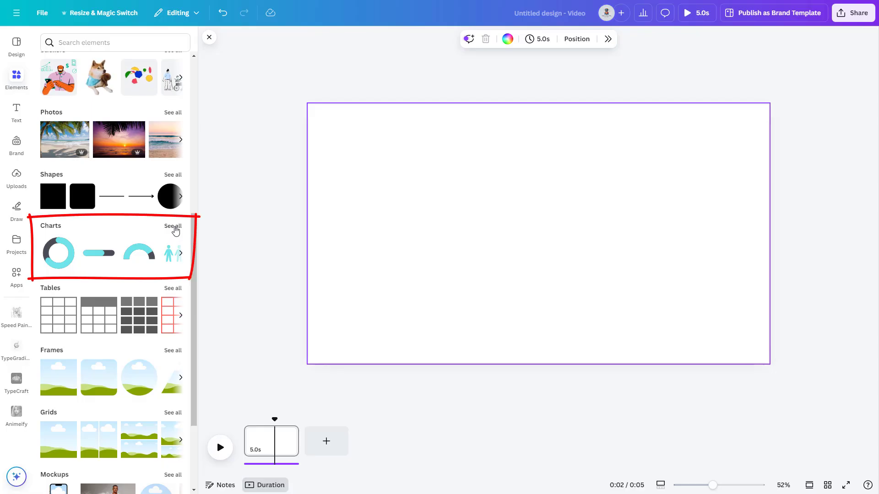
- Browse the available chart types and add the first bar chart to the blank page
left_click(174, 227)
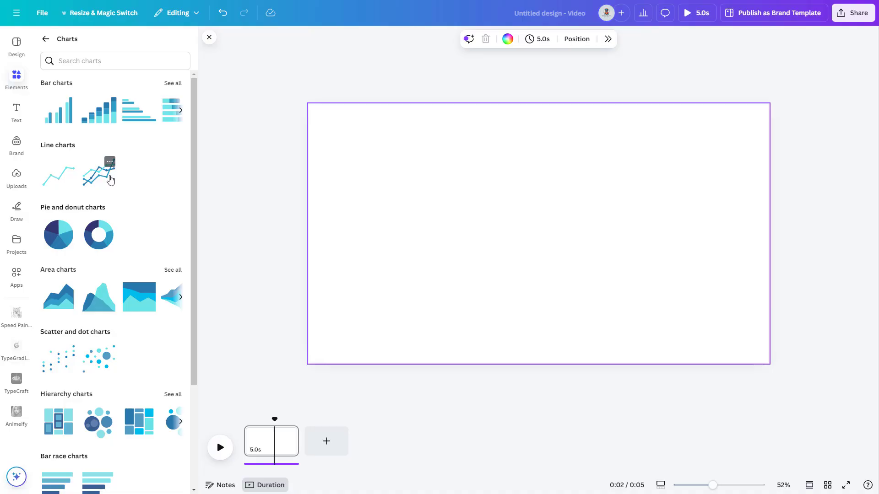
scroll(110, 179, "down", 3)
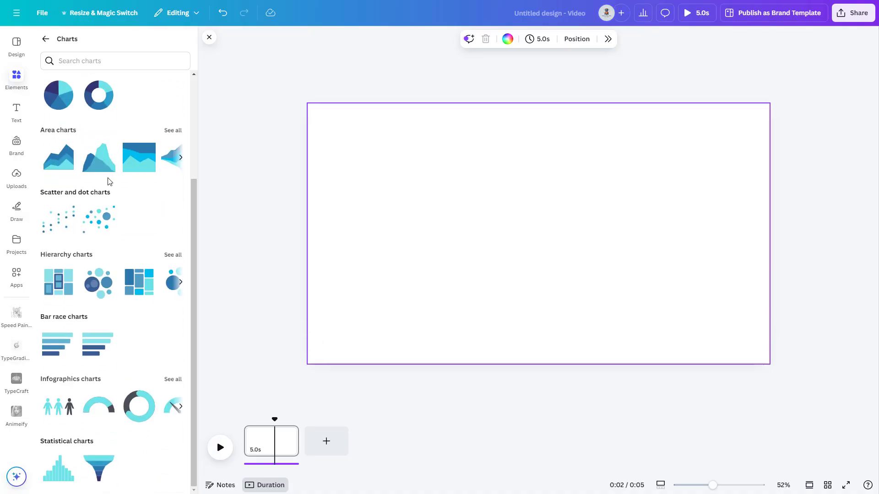
scroll(110, 181, "up", 3)
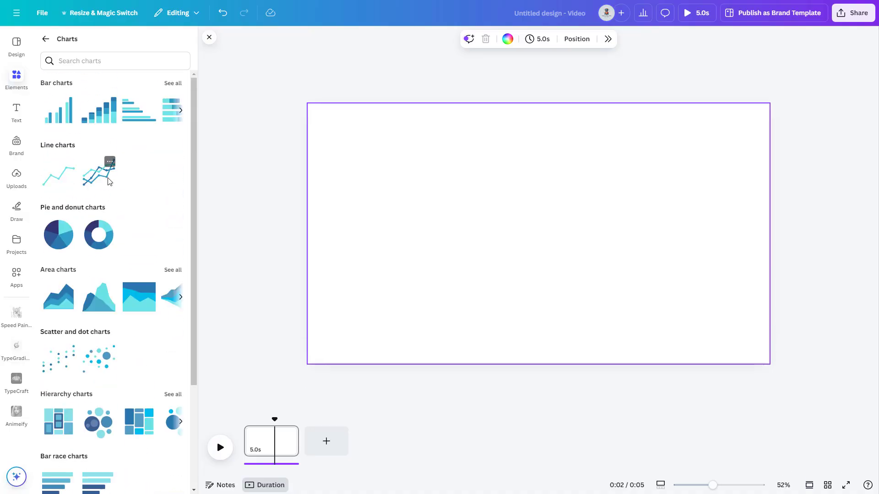
left_click(62, 121)
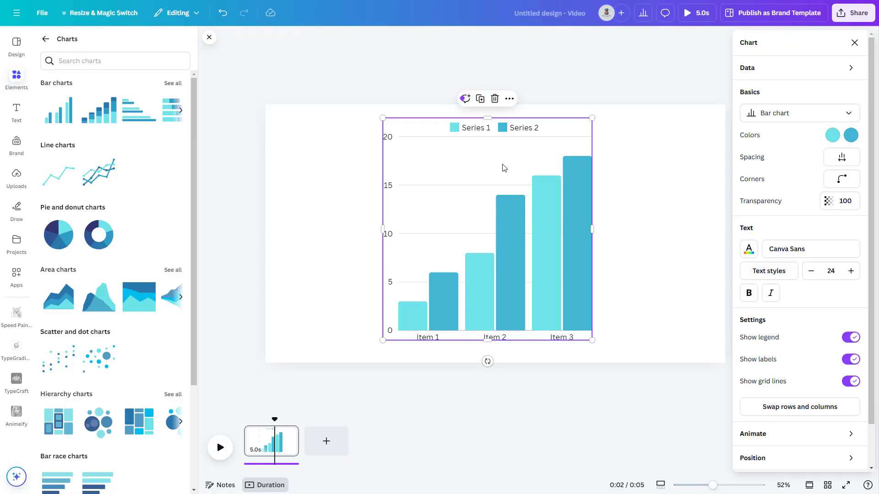
- In the bar chart's expanded data table, rename Series 1 as abc and Item 1 as xyz
left_click(797, 70)
left_click(809, 69)
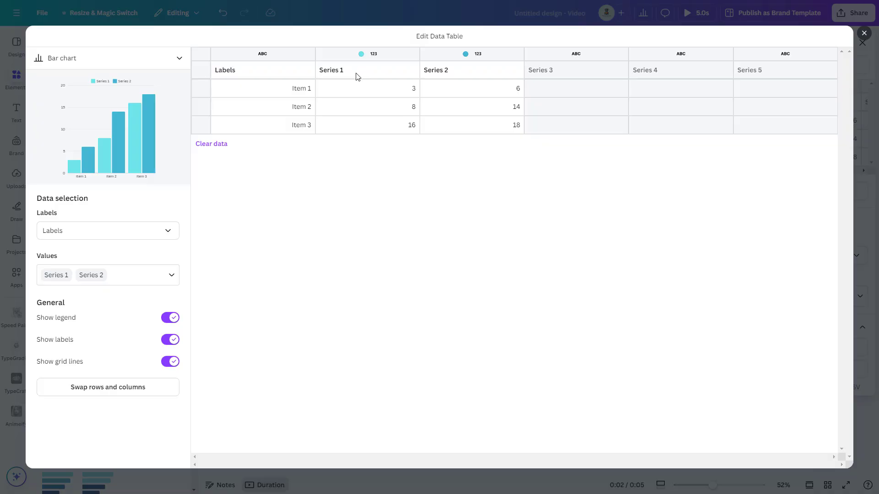
left_click(345, 74)
key("ctrl+a")
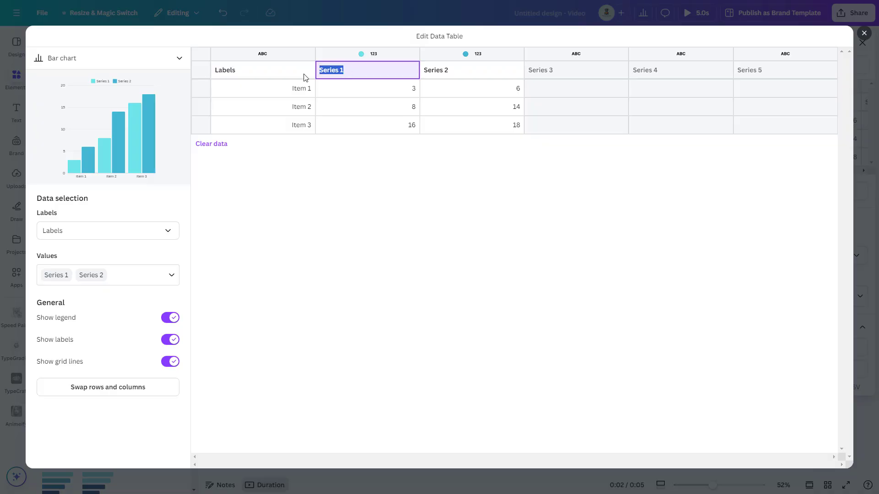
type("abc")
left_click(289, 95)
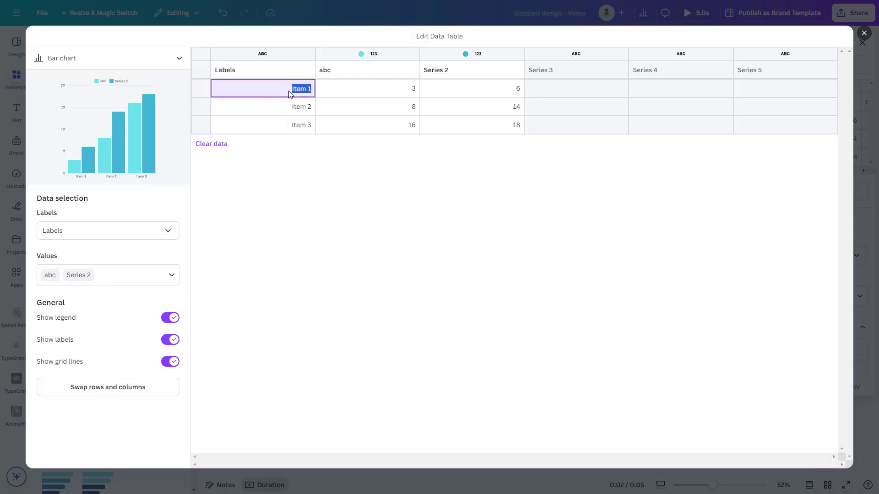
- Set the xyz row's values to 10 and 15, and the abc values of Item 2 and Item 3 to 48 and 36
left_click(372, 92)
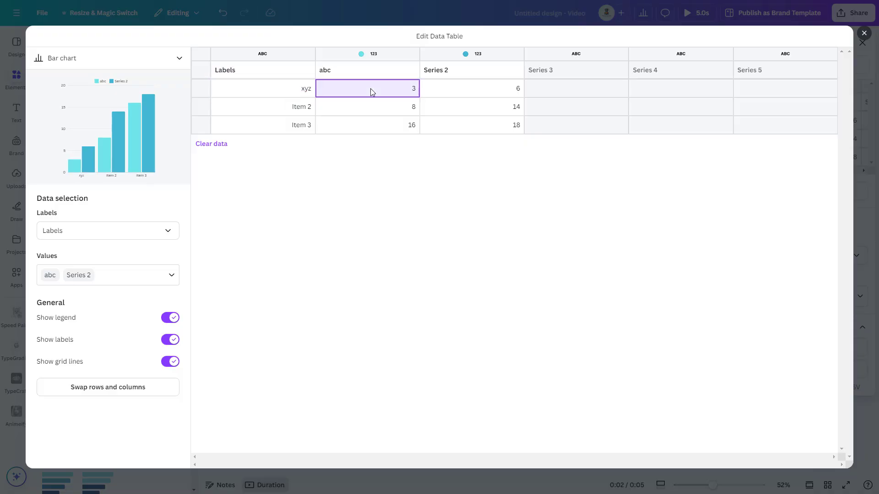
key("Tab")
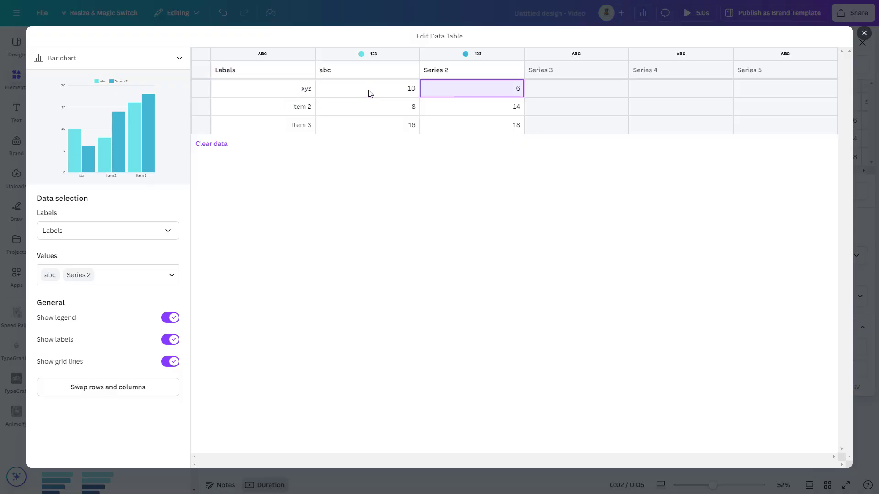
type("15")
key("Tab")
key("Return")
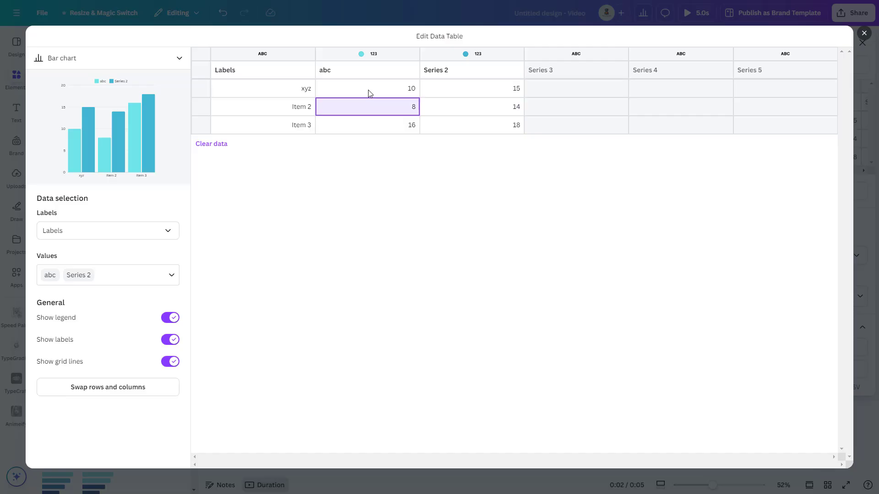
key("Return")
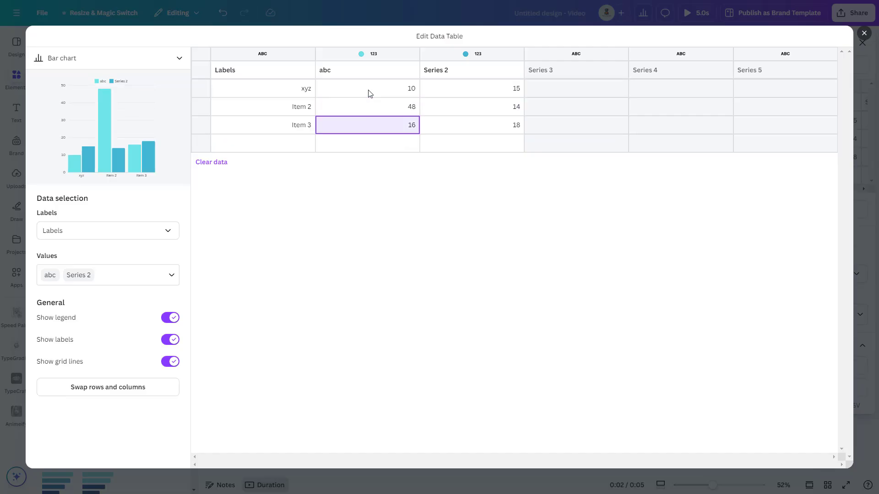
key("Tab")
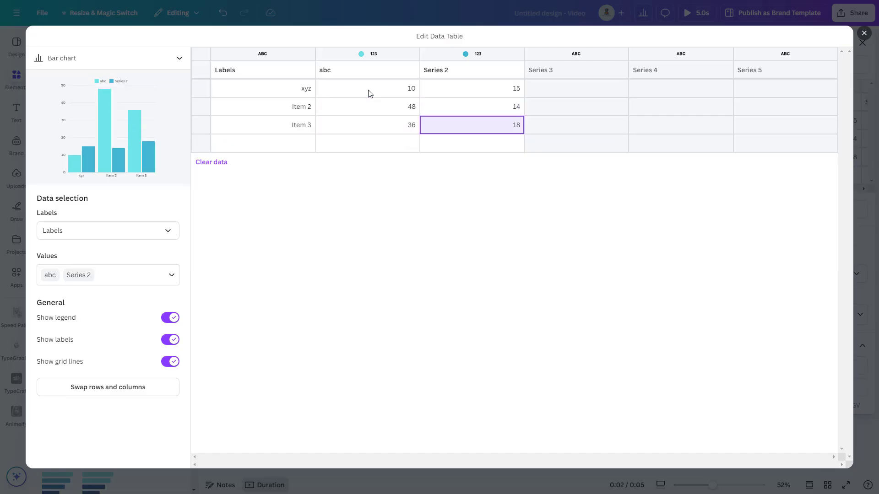
- Change the chart type to Line chart and close the data table
left_click(173, 58)
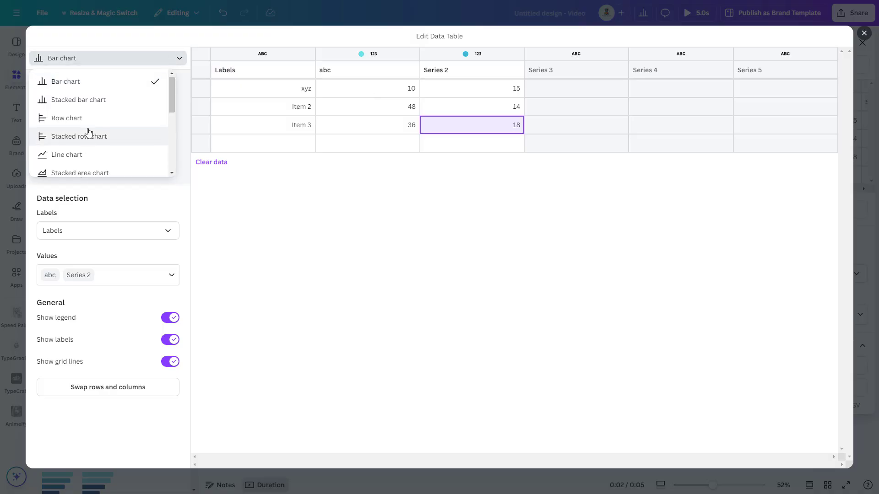
scroll(88, 133, "down", 5)
scroll(88, 133, "up", 5)
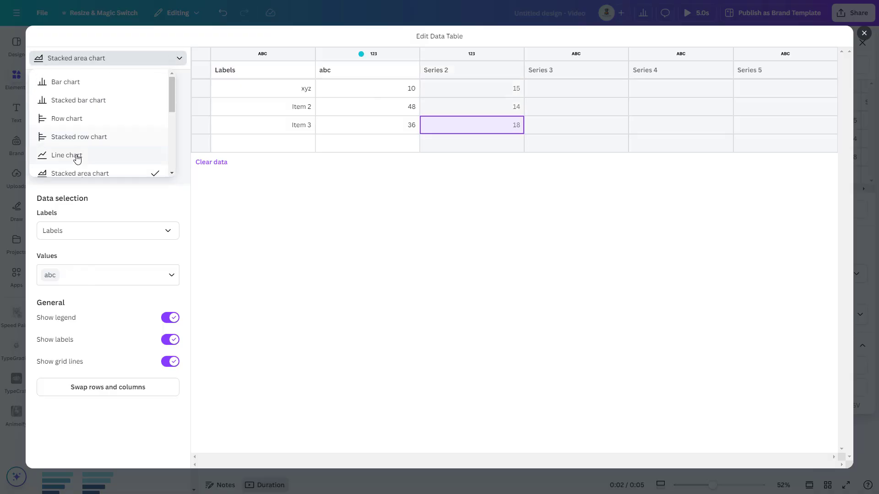
left_click(75, 153)
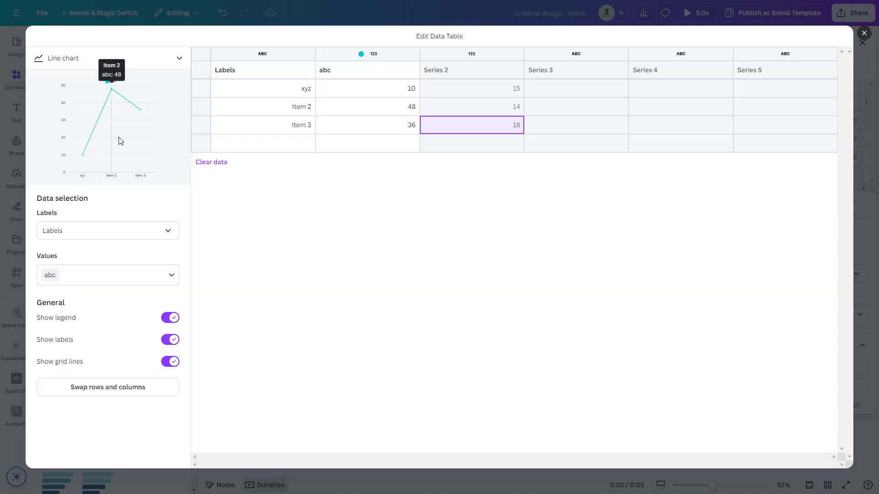
left_click(864, 33)
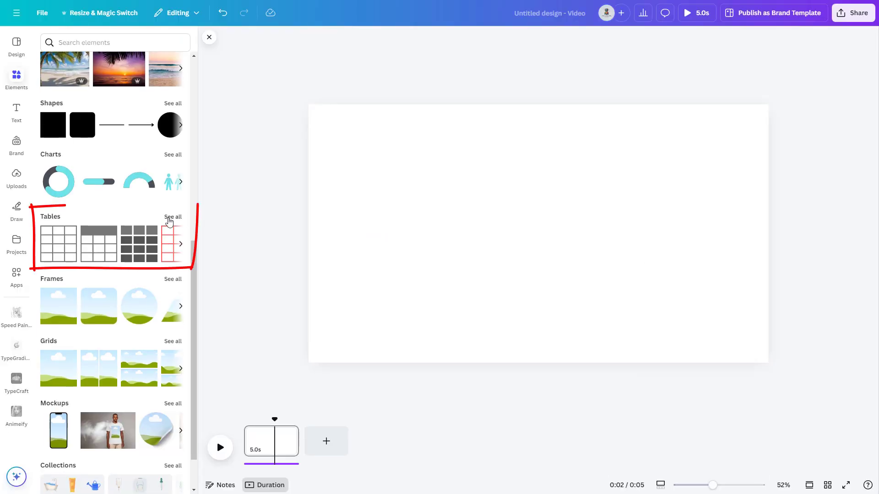
- Add the red table with a header row and resize it with shorter rows, a wider last column and a narrower first column
left_click(172, 216)
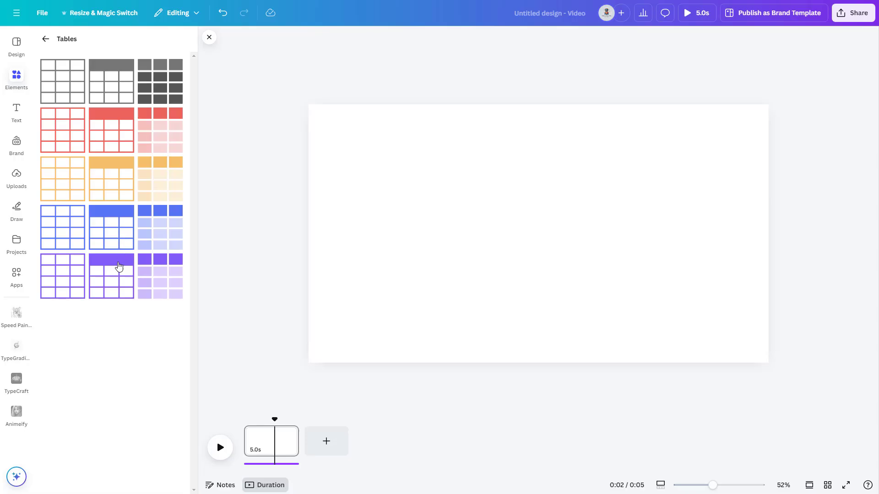
left_click(111, 134)
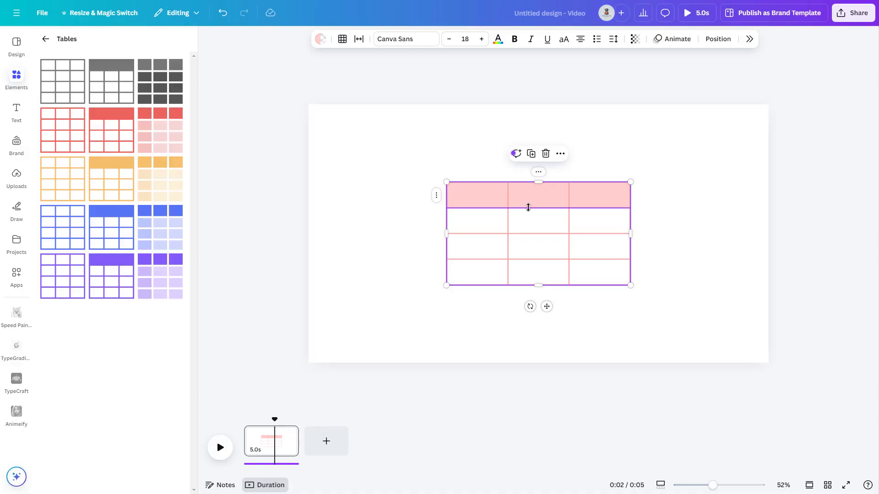
left_click_drag(527, 208, 531, 191)
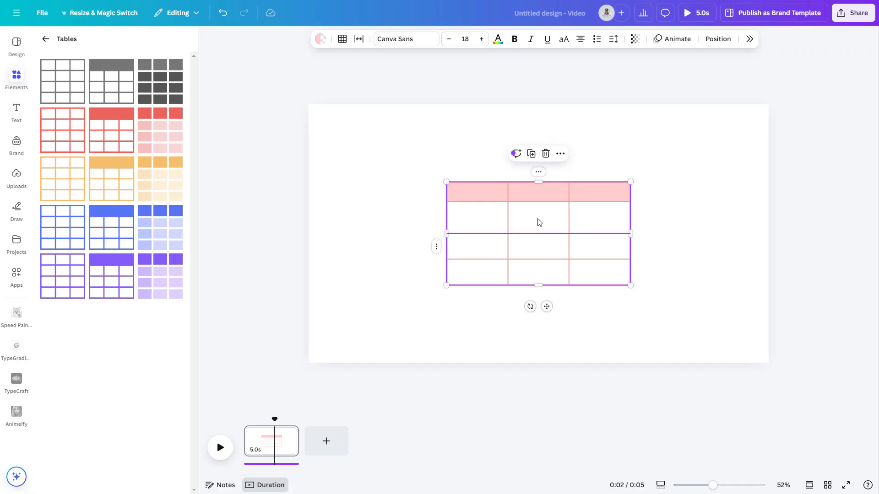
mouse_move(539, 258)
left_mouse_down()
mouse_move(547, 270)
mouse_move(545, 250)
left_mouse_up()
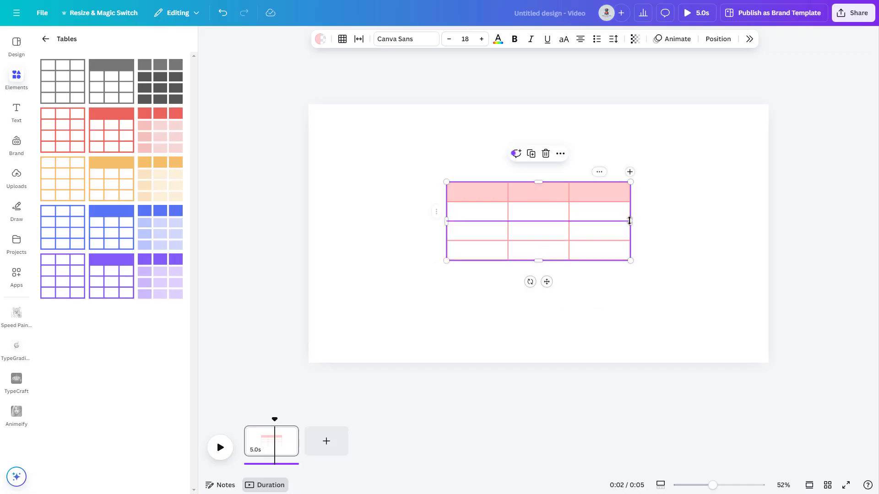
left_click_drag(631, 221, 665, 221)
left_click_drag(508, 228, 480, 228)
- Fill the table's first header cell with the gold color from the Brand Kit palette
left_click(460, 191)
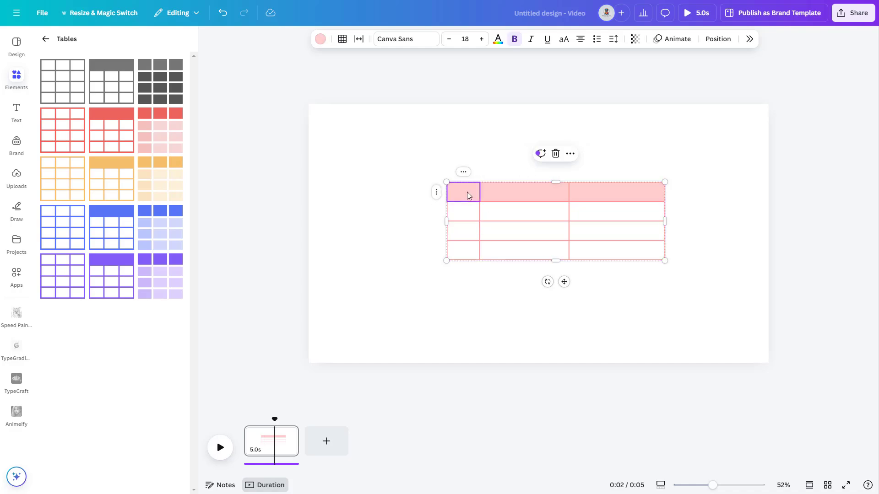
left_click(317, 39)
left_click(790, 169)
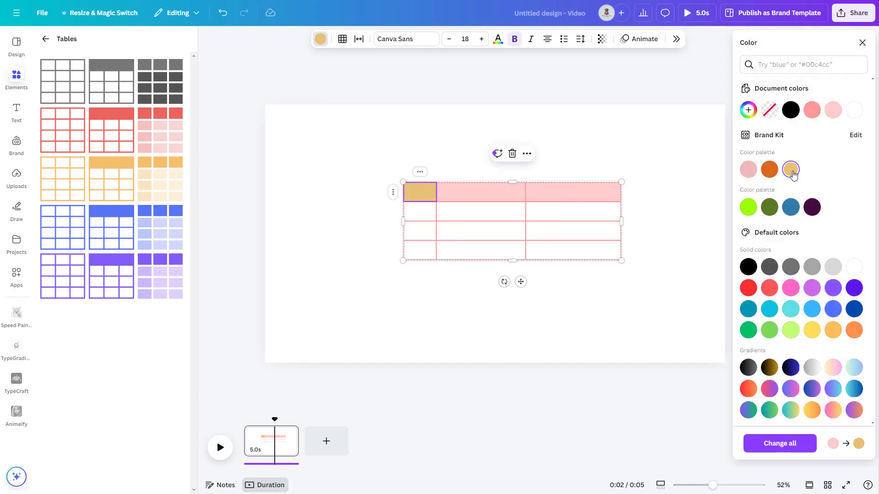
right_click(424, 194)
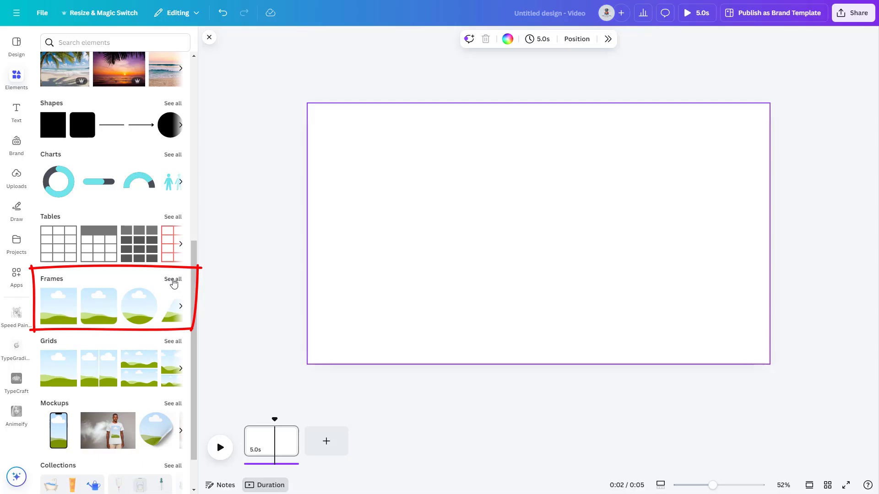
- Add the torn-paper frame from the Paper frames and fill it with the savanna image from the uploads
left_click(173, 279)
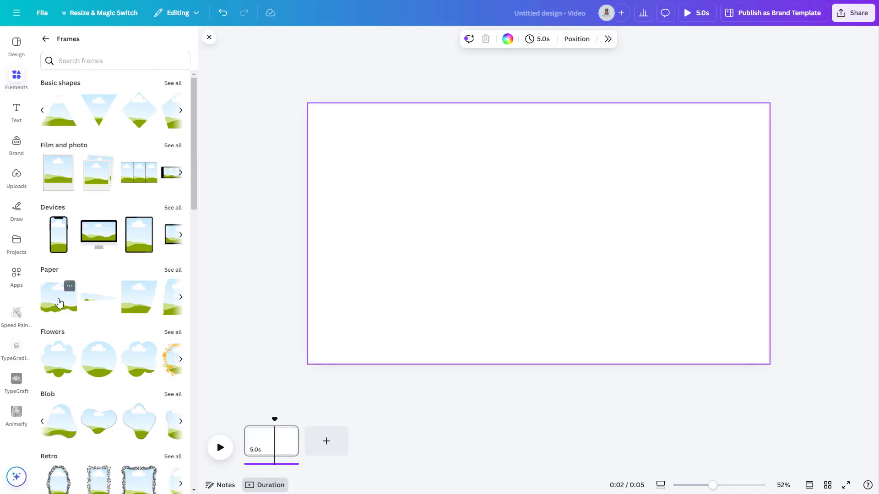
left_click(59, 302)
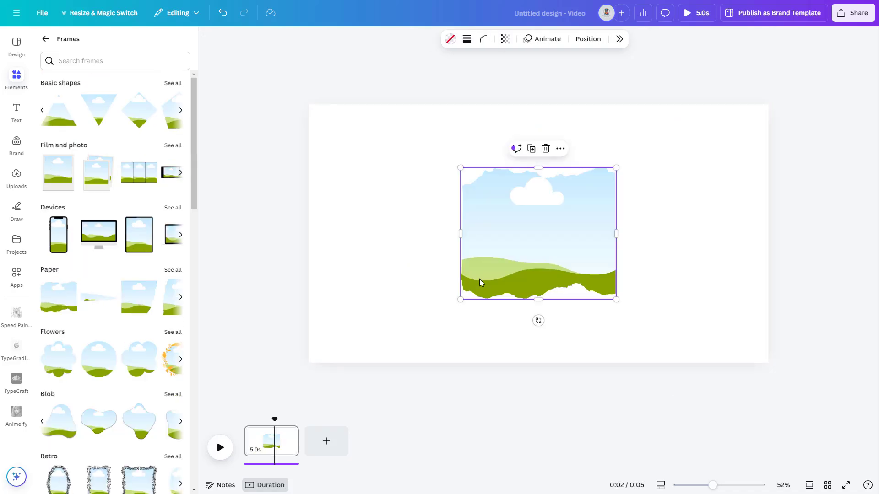
left_click(18, 181)
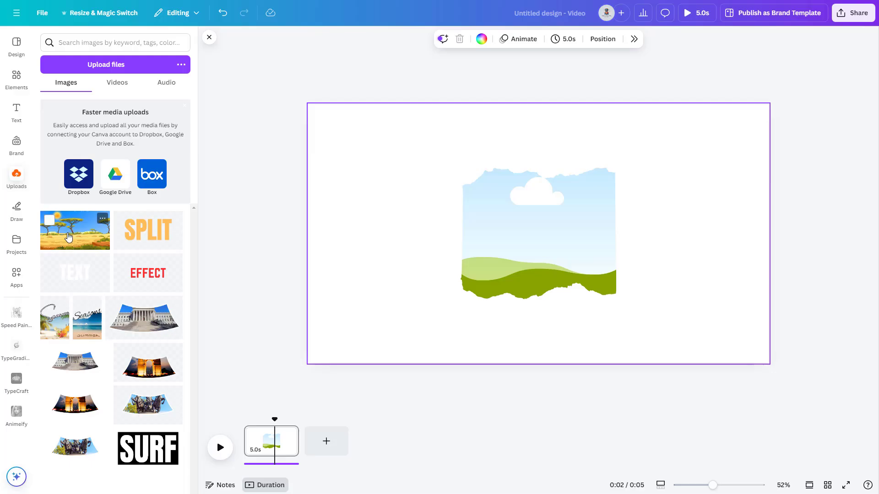
left_click_drag(68, 237, 490, 232)
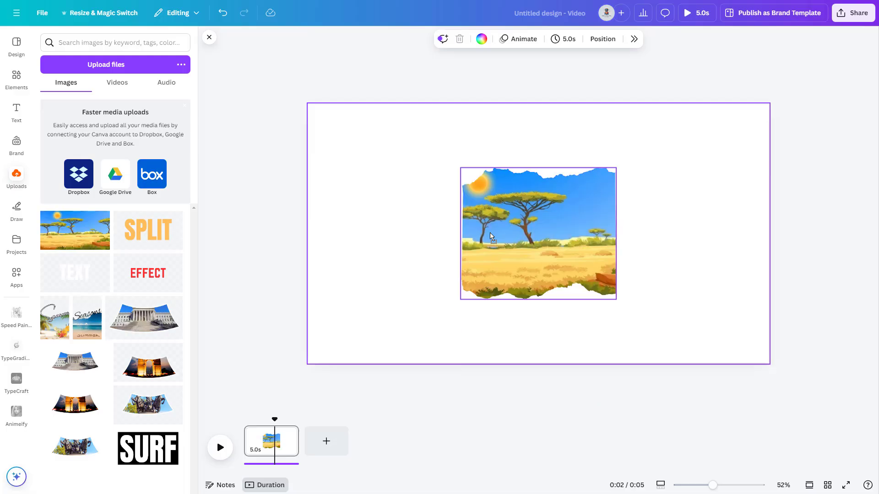
- Slightly enlarge the savanna image inside the frame and shift it right so the sun and all three nearby trees show
double_click(550, 232)
left_click_drag(378, 168, 369, 152)
left_click_drag(448, 224, 512, 248)
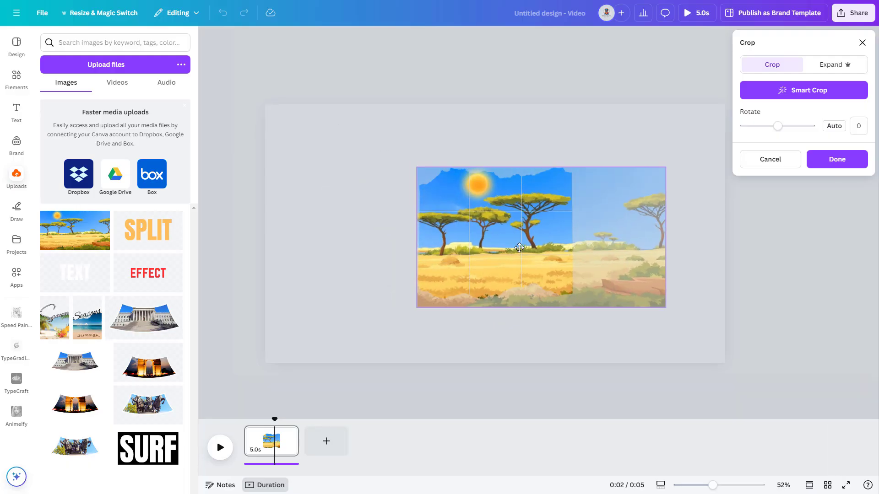
left_click(389, 220)
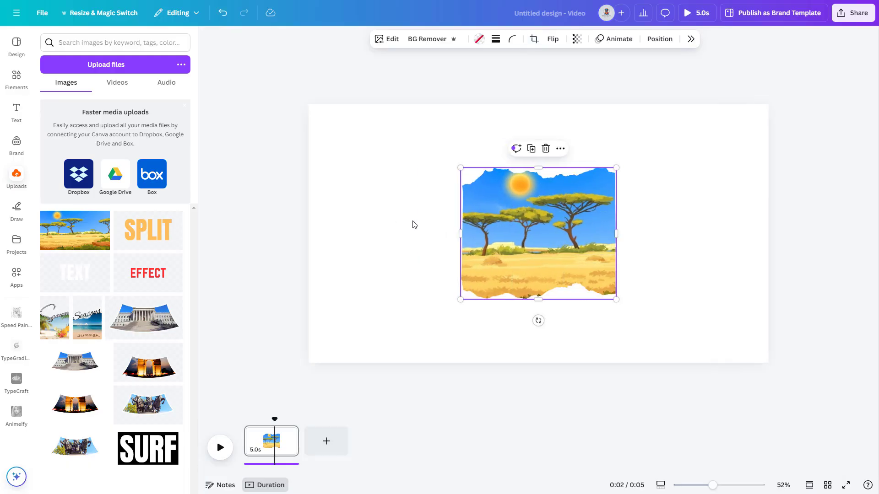
- Enlarge the framed savanna image to almost the full page height and tilt it slightly clockwise
left_click_drag(458, 298, 408, 326)
left_click_drag(616, 169, 658, 132)
left_click_drag(539, 359, 513, 363)
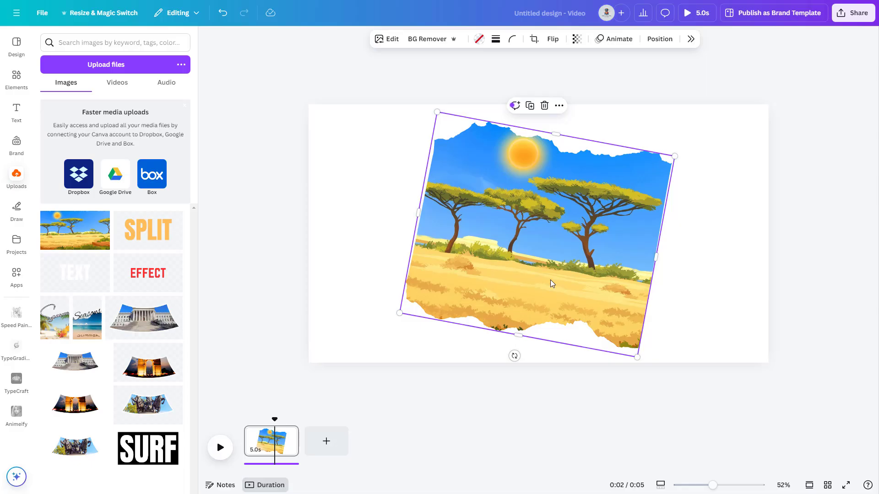
- Give the savanna frame a solid border with weight 13 in pink from the default solid colors
left_click(496, 39)
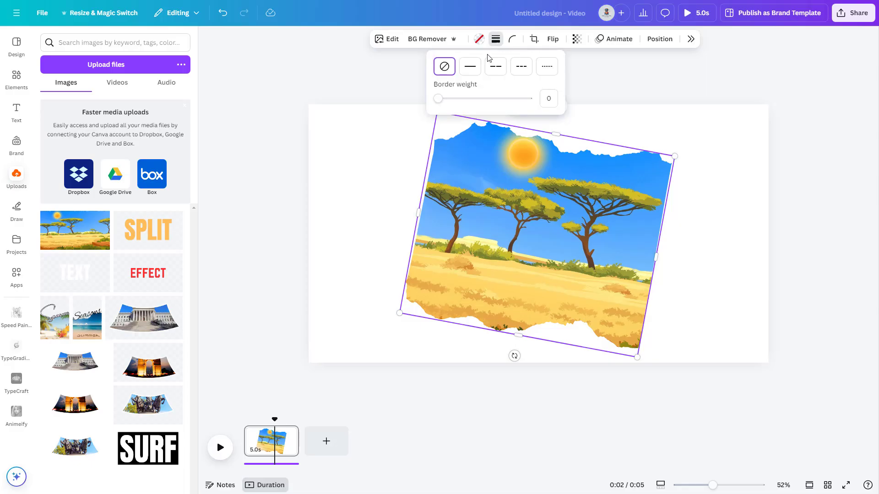
left_click(471, 71)
left_click_drag(450, 99, 459, 101)
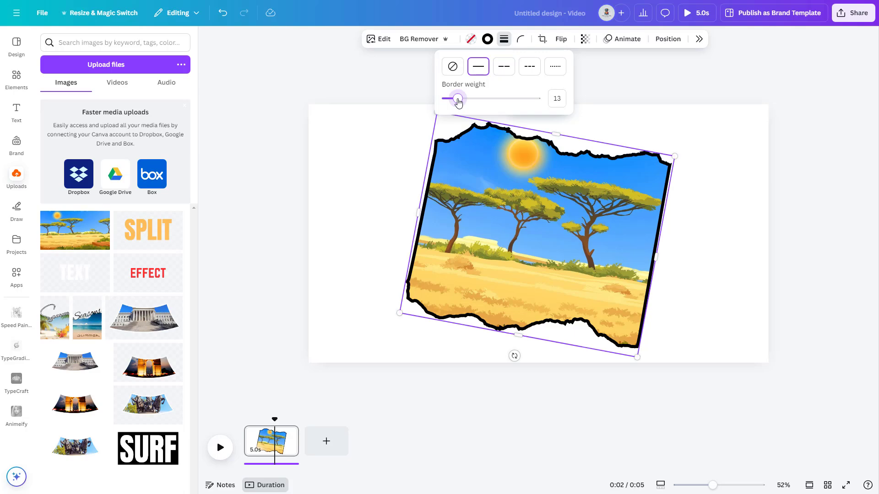
left_click(487, 39)
left_click(749, 206)
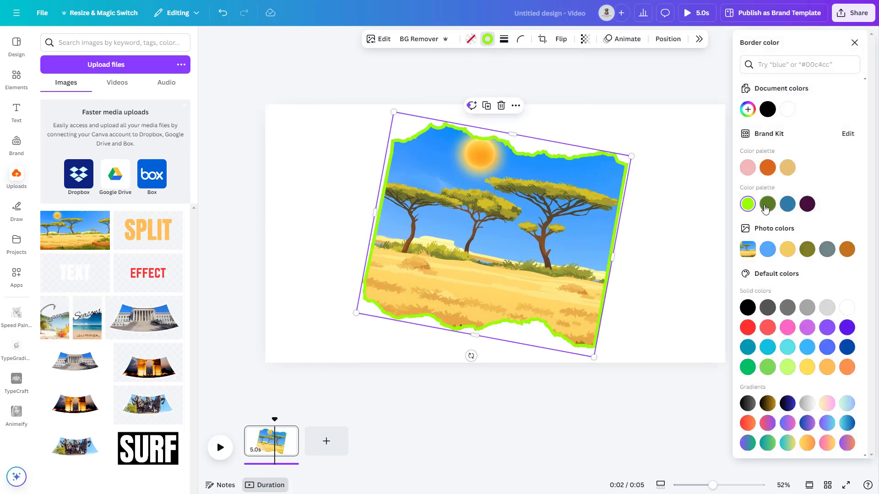
left_click(768, 206)
left_click(788, 327)
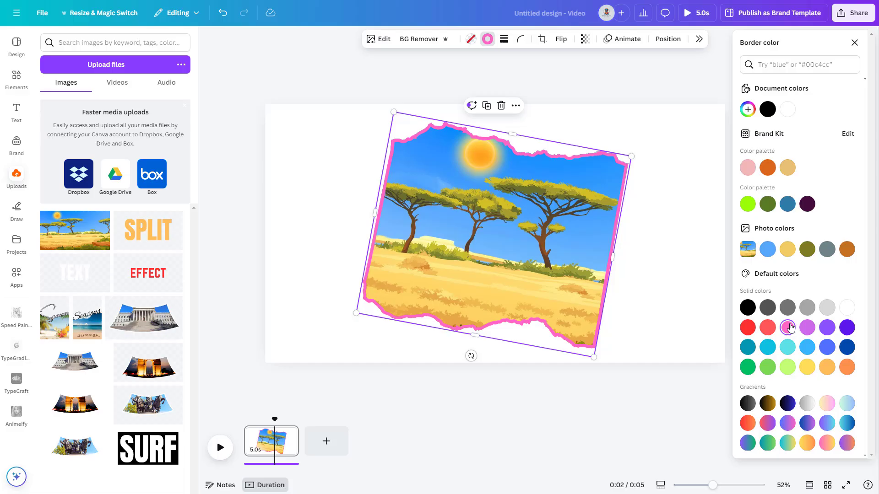
left_click(666, 253)
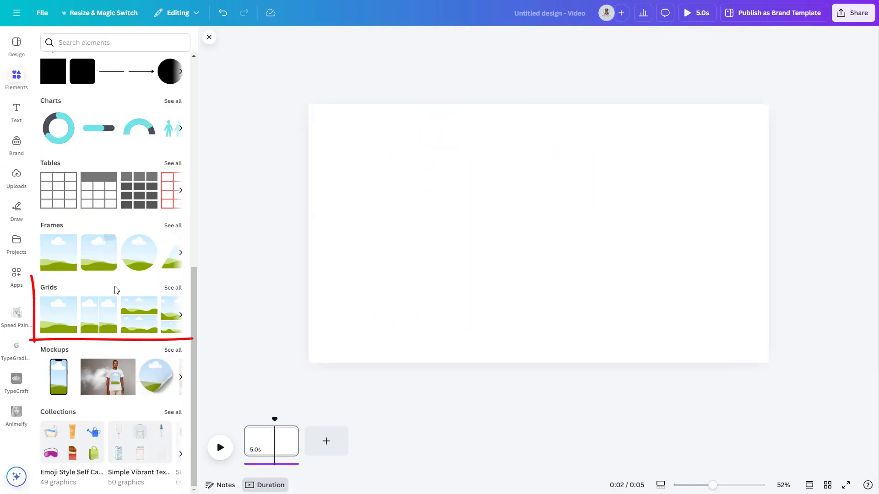
- Add a page-filling grid with one wide cell above a row of three smaller cells
left_click(178, 289)
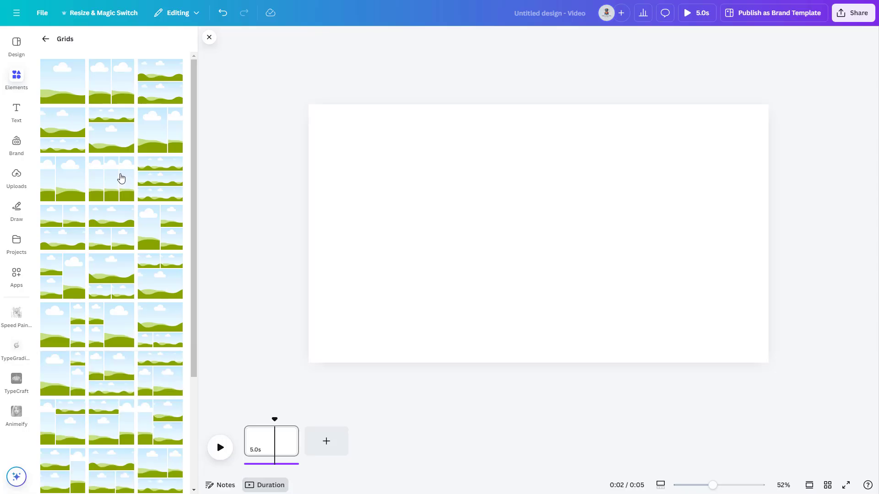
scroll(121, 178, "down", 3)
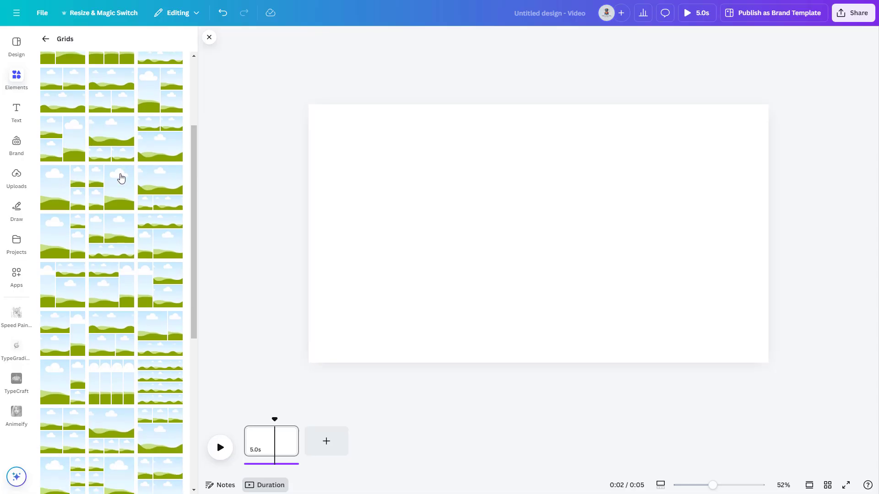
scroll(121, 178, "down", 1)
scroll(121, 178, "down", 2)
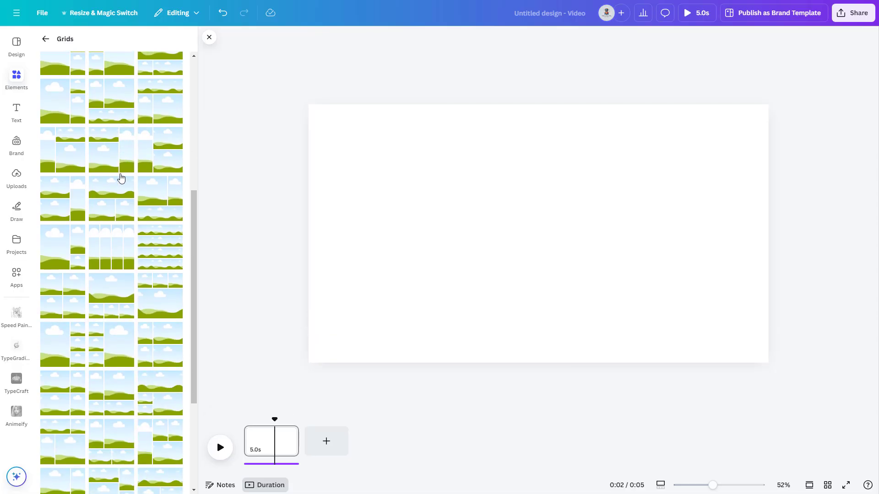
scroll(121, 179, "down", 1)
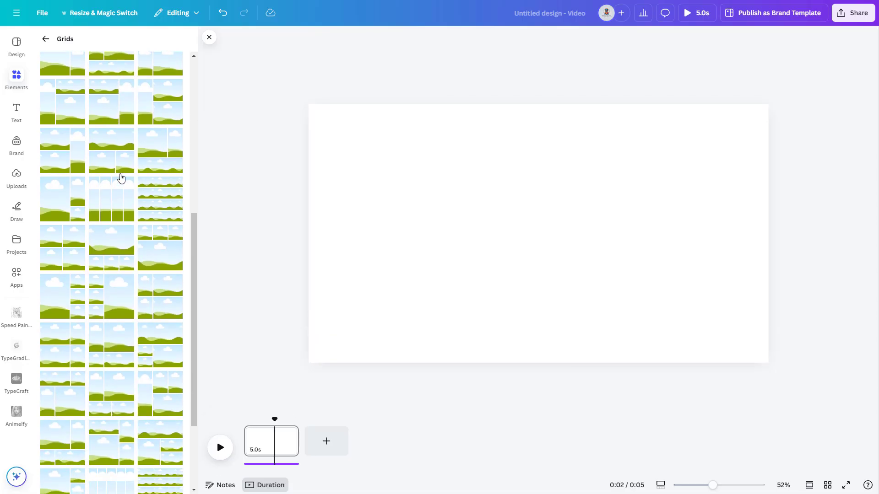
left_click(118, 245)
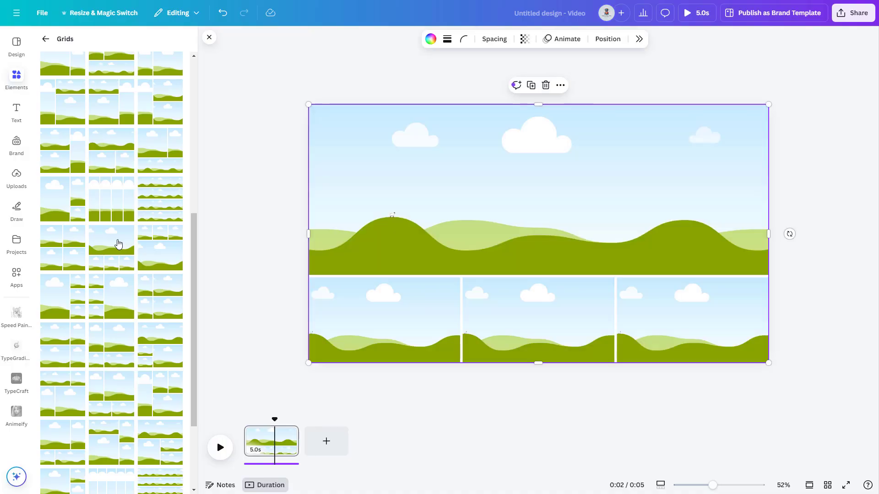
- Fill the grid's wide cell with the palm beach photo and the three lower cells with different sunset photos
left_click(474, 240)
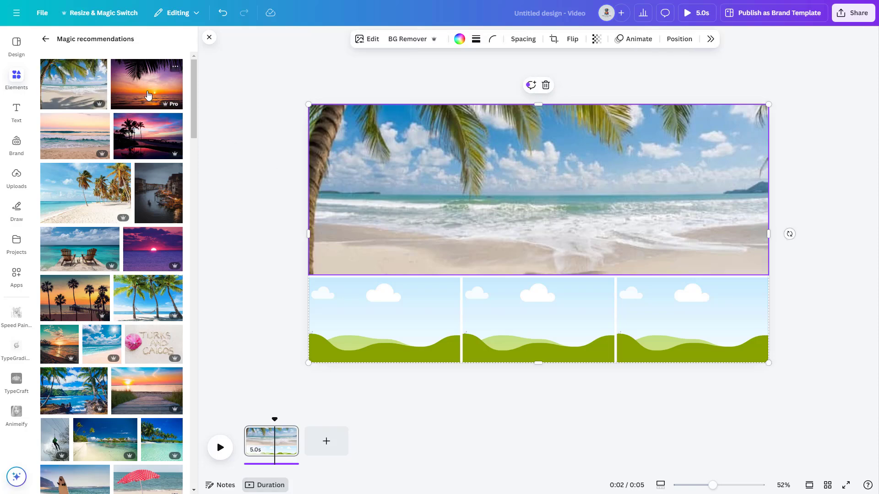
left_click_drag(147, 94, 355, 306)
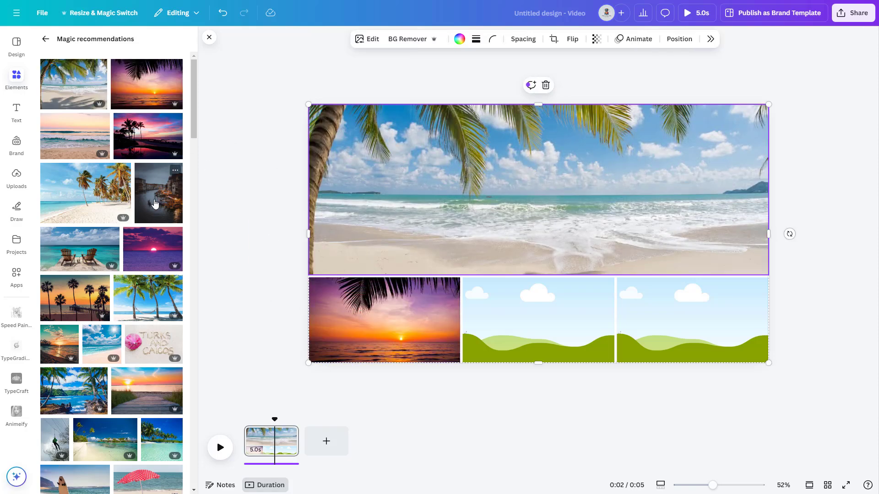
left_click_drag(153, 142, 527, 316)
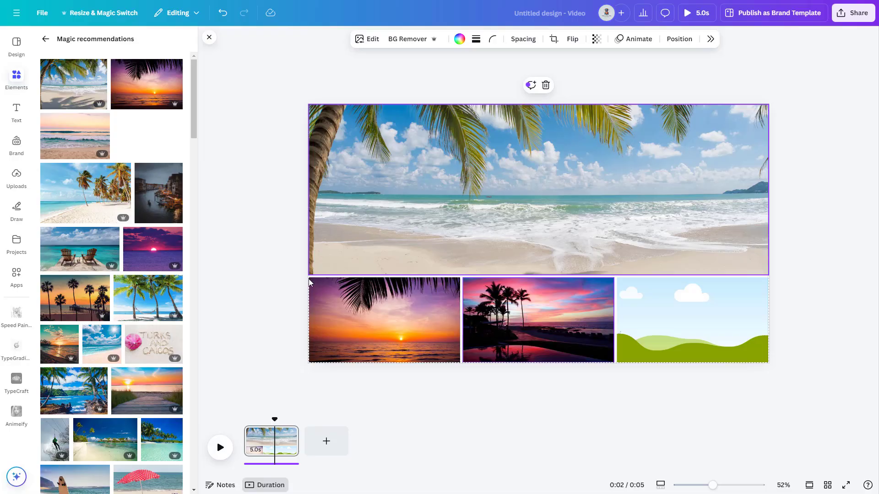
left_click_drag(163, 255, 678, 319)
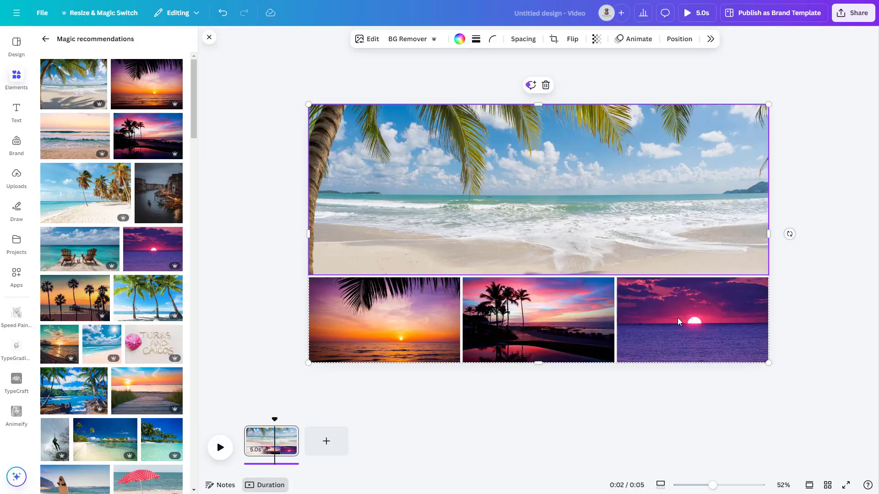
- Set the photo grid's spacing to 16
left_click(520, 40)
mouse_move(482, 77)
left_mouse_down()
mouse_move(476, 79)
mouse_move(500, 79)
mouse_move(488, 83)
left_mouse_up()
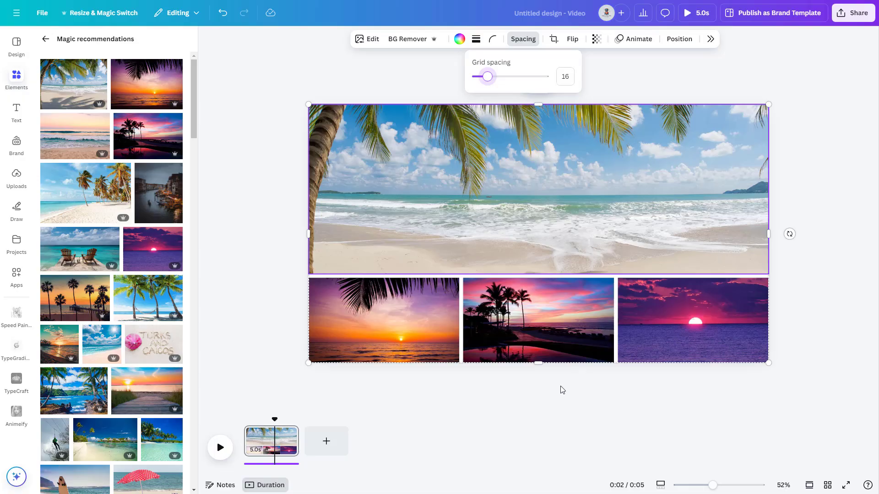
key("Escape")
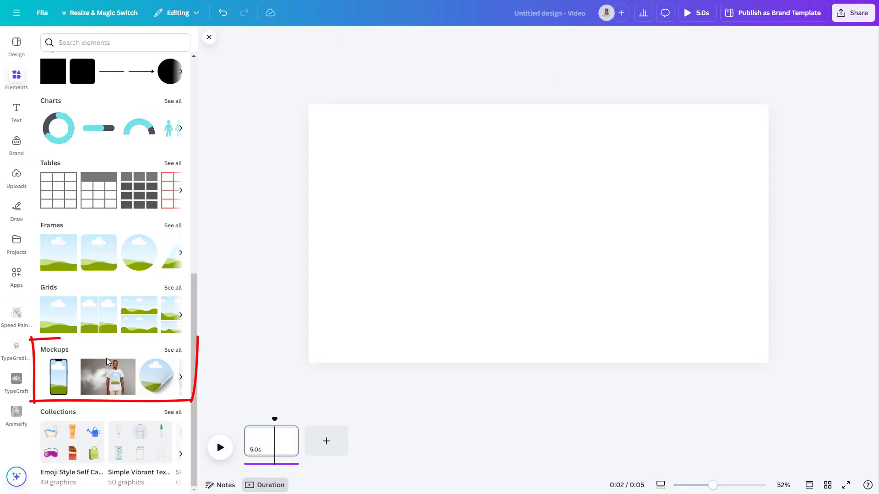
- Add the pillow mockup from the Home & Living mockups and enlarge it to almost the full page height
left_click(172, 351)
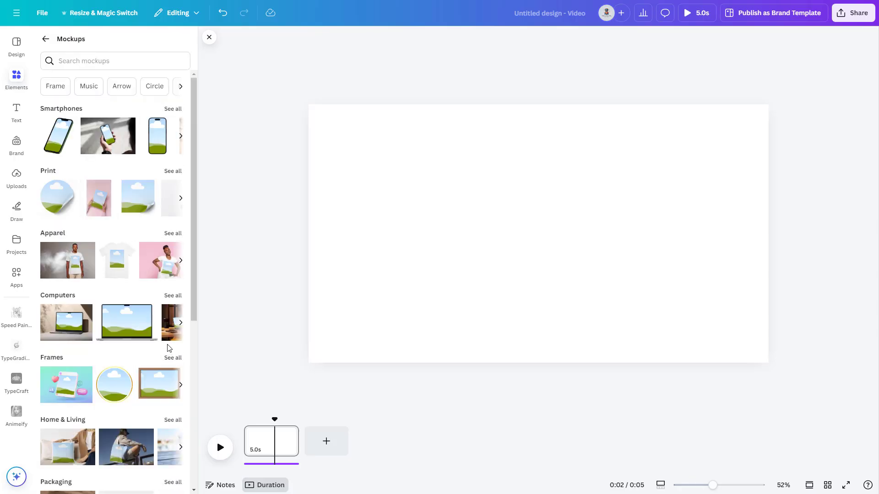
left_click(75, 266)
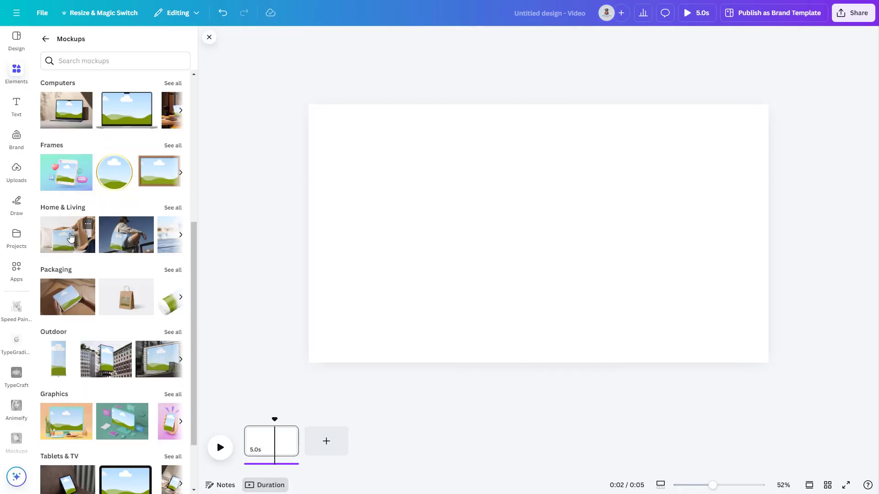
left_click(70, 237)
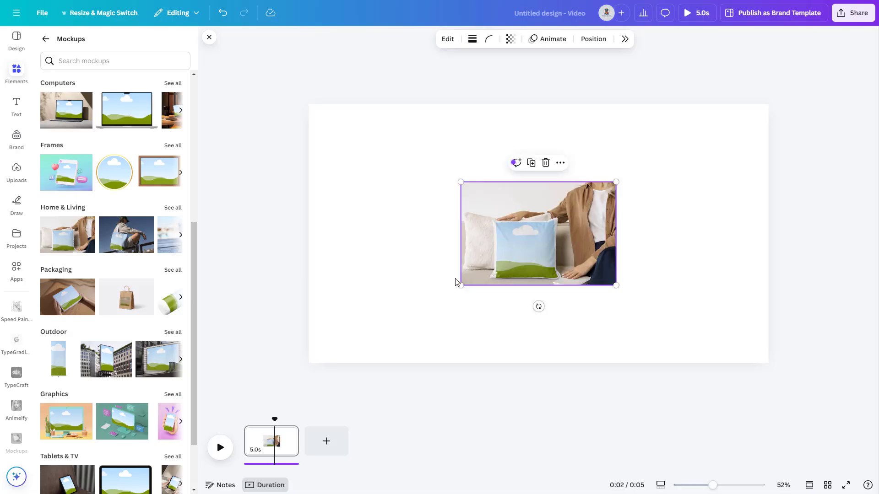
left_click_drag(459, 284, 377, 330)
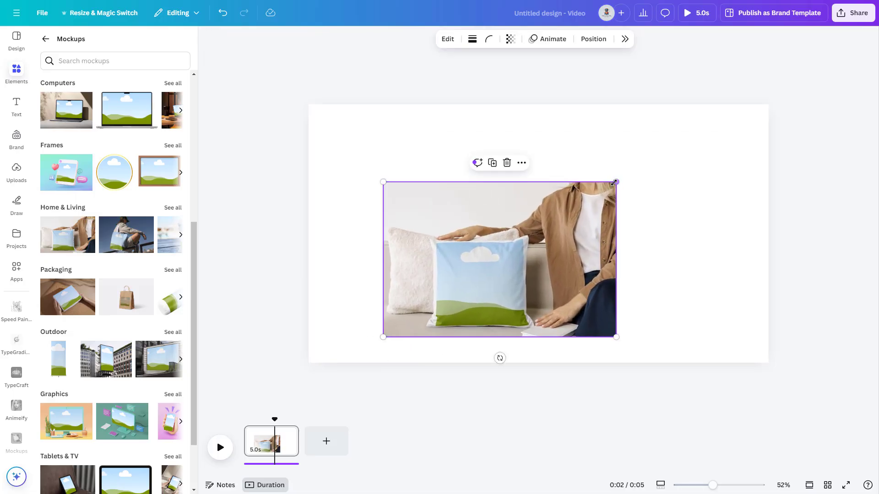
left_click_drag(616, 181, 703, 91)
- Place the uploaded savanna image on the pillow, enlarged to cover the print area and shifted to start at the area's left edge
left_click(16, 170)
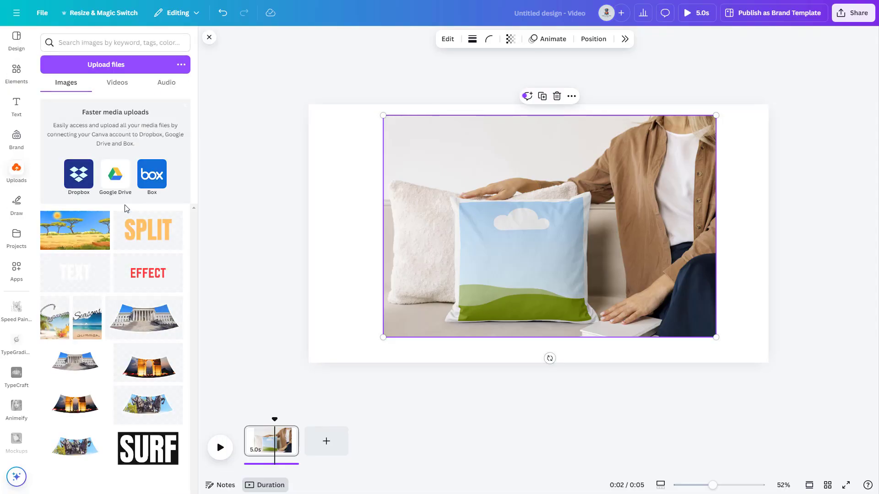
left_click_drag(66, 230, 498, 247)
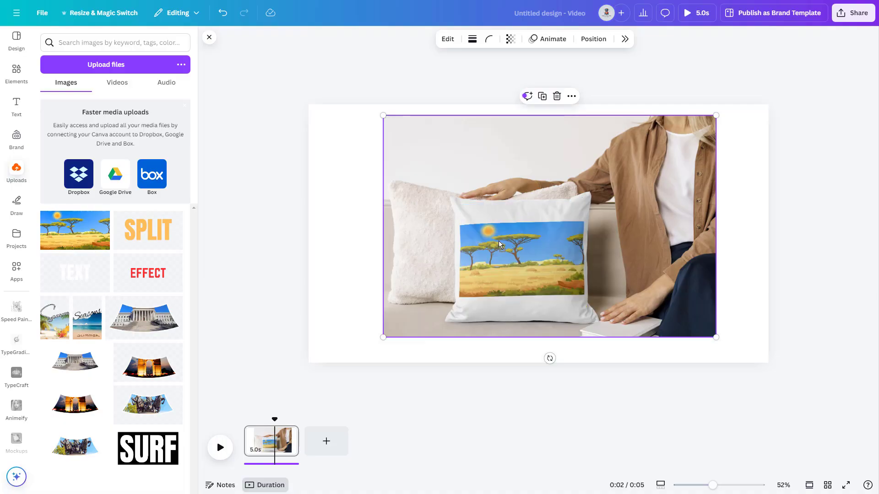
left_click(534, 259)
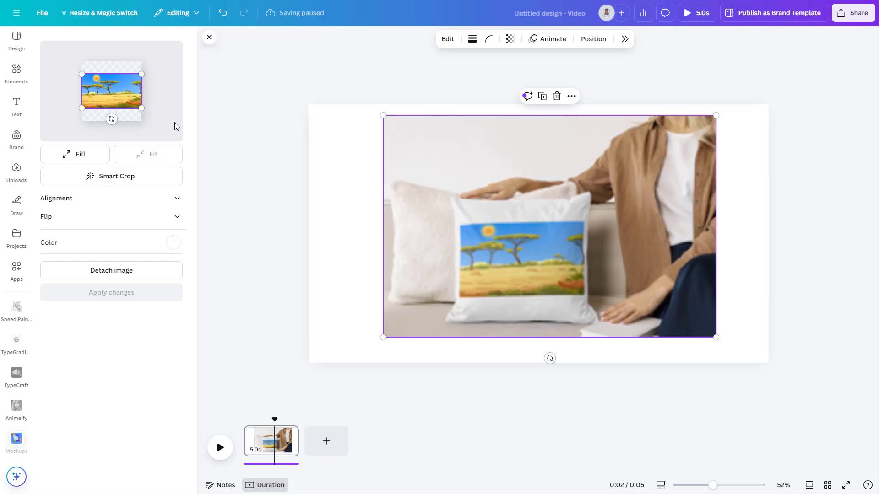
left_click_drag(142, 108, 160, 127)
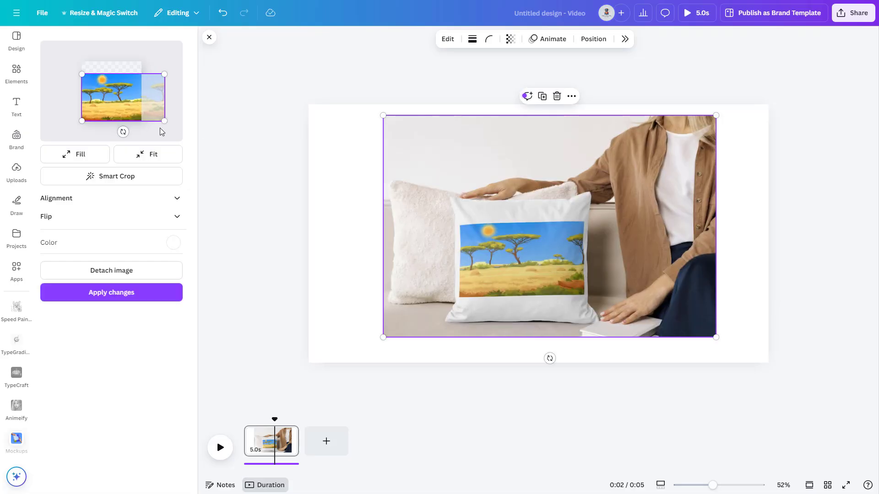
left_click_drag(82, 74, 58, 61)
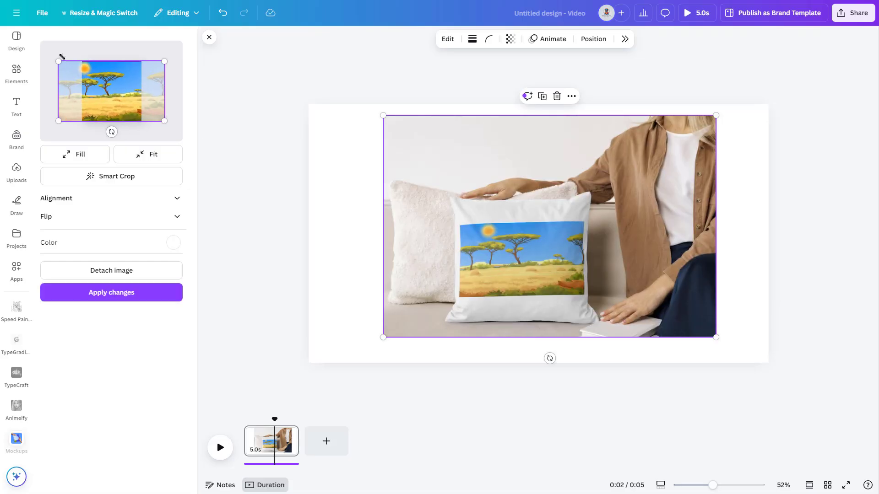
left_click_drag(103, 88, 126, 87)
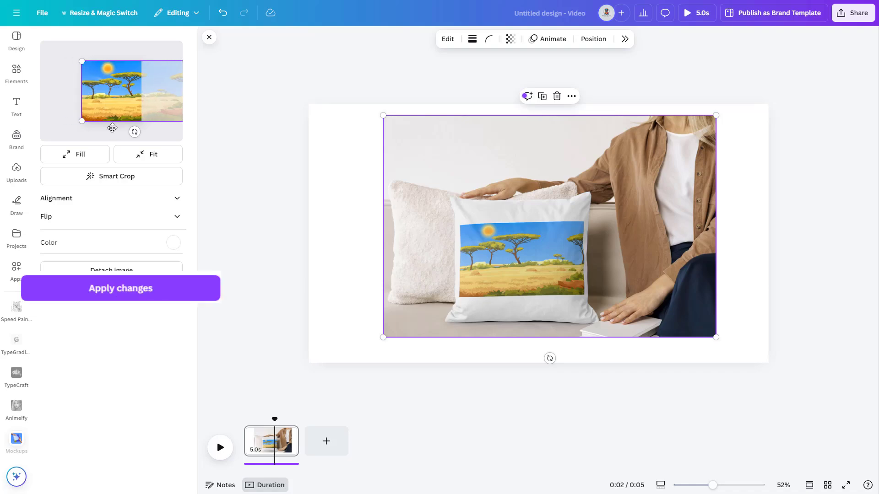
left_click(83, 199)
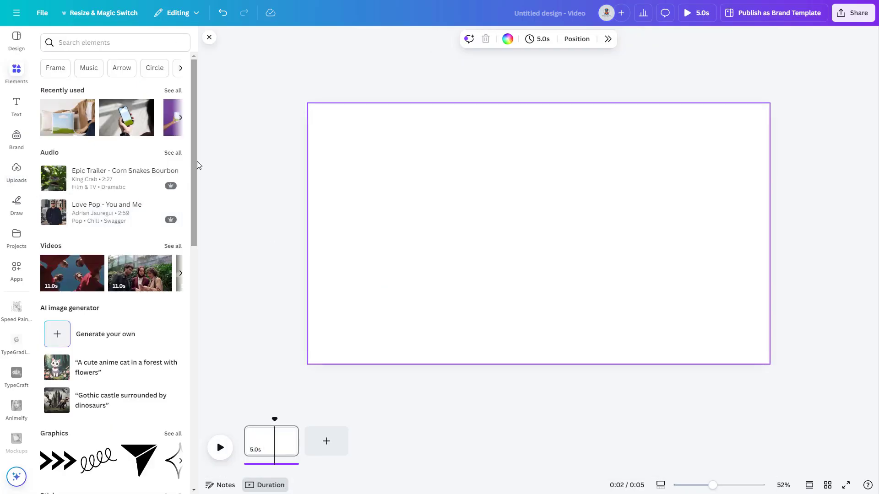
left_click_drag(197, 161, 195, 405)
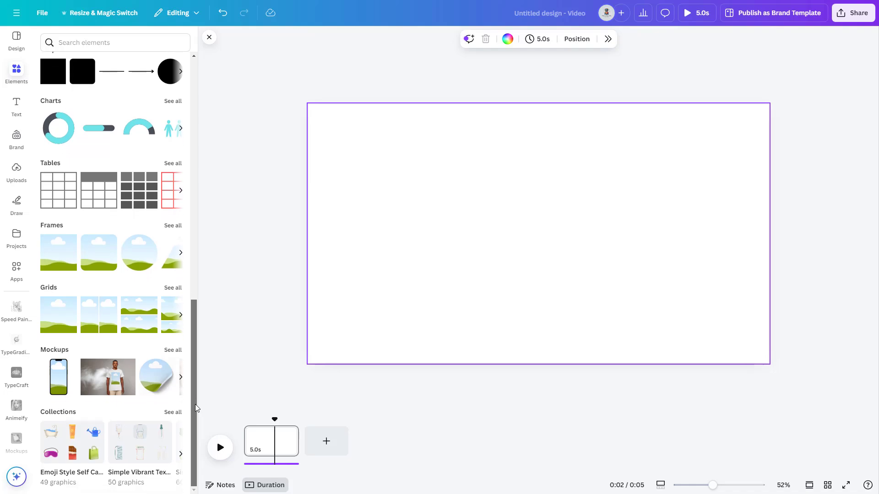